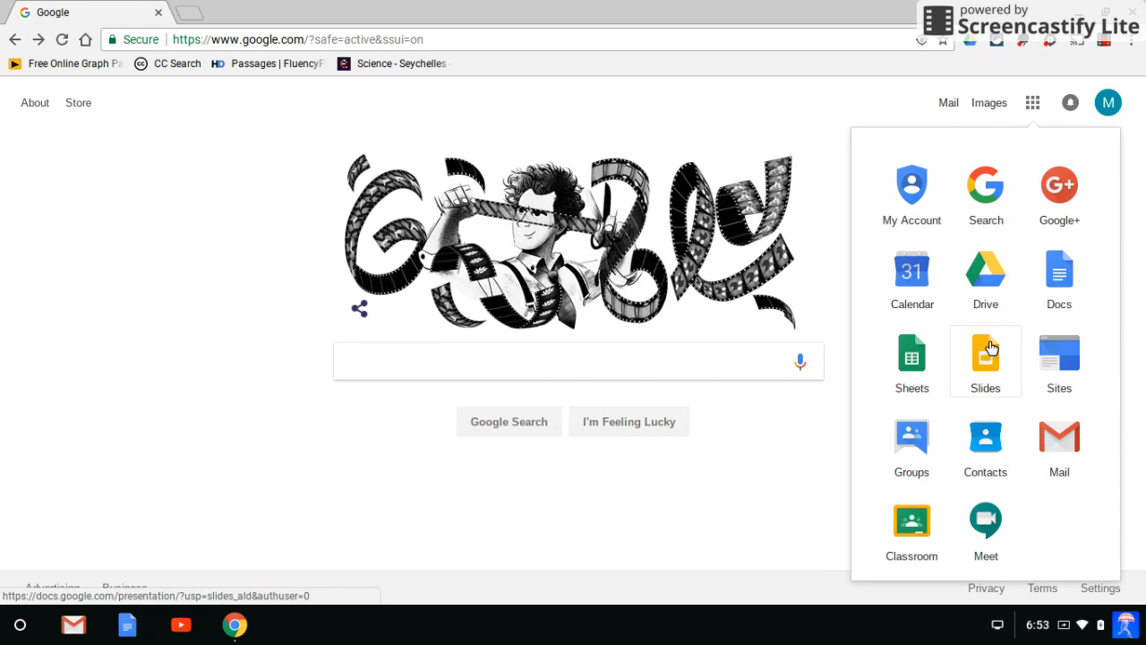
Create a blank spreadsheet in Google Sheets and name it Math Fact Fluency.
left_click(910, 353)
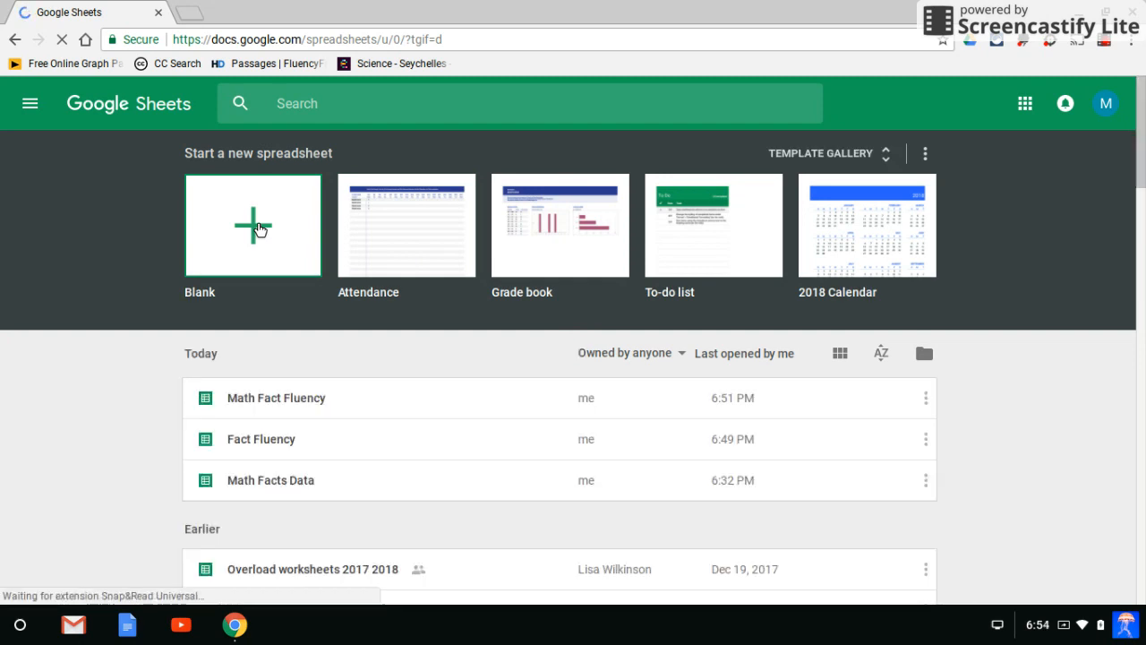
left_click(257, 229)
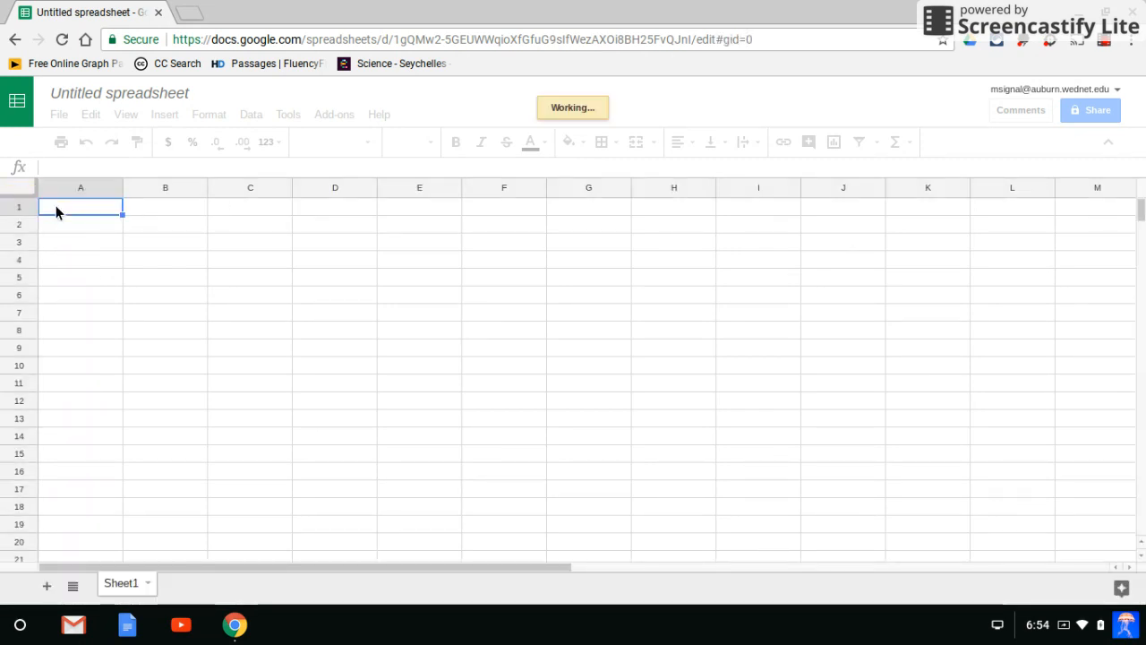
left_click(99, 92)
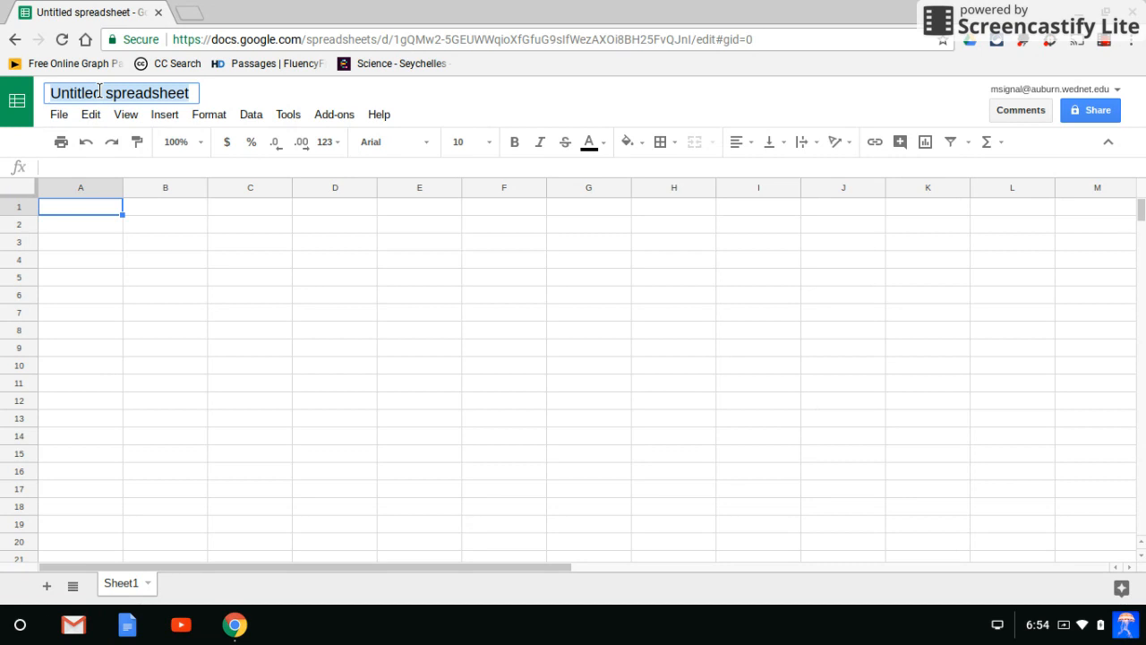
type("Mt")
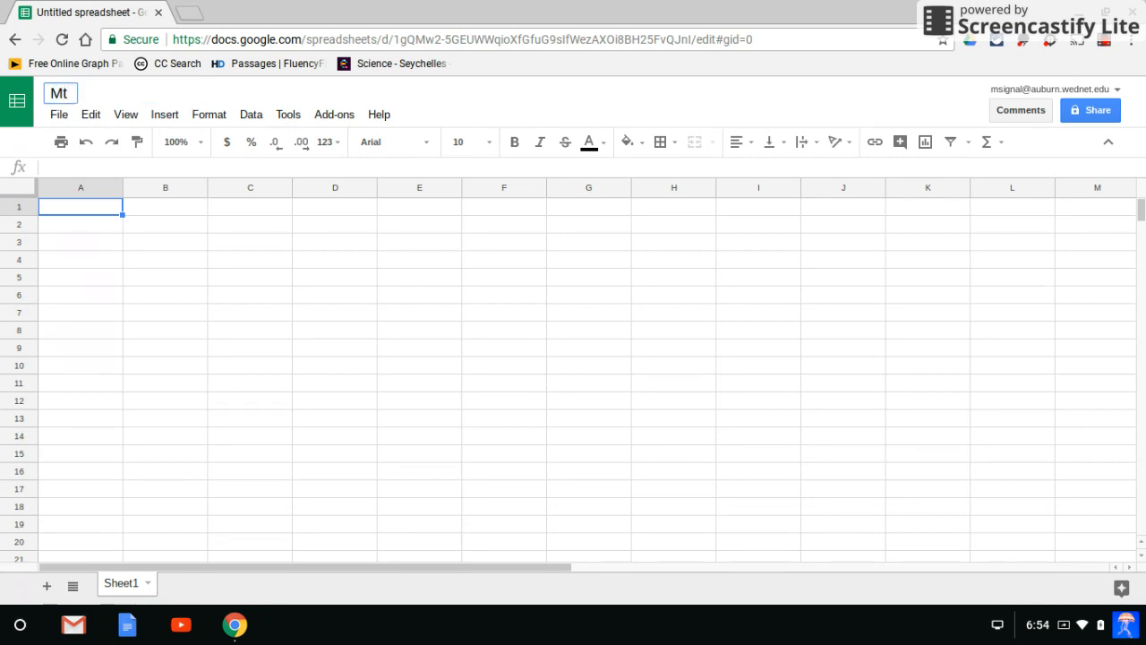
key("BackSpace")
type("ath Fact Fluency")
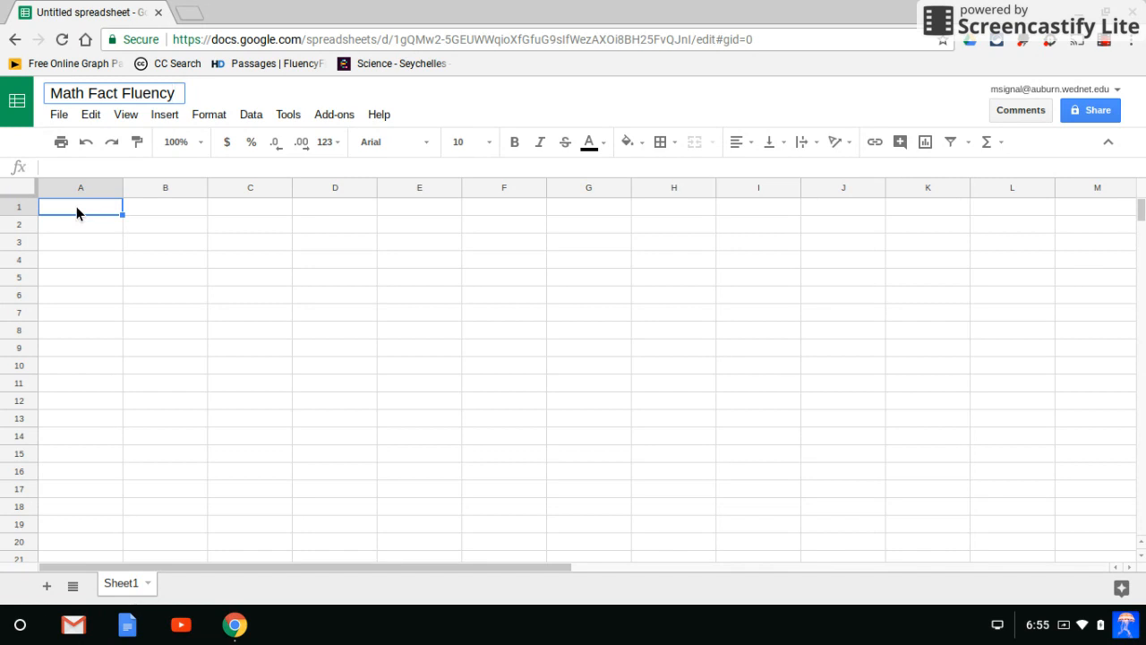
type("Facts")
key("BackSpace")
key("BackSpace")
key("BackSpace")
key("BackSpace")
key("BackSpace")
key("BackSpace")
key("Return")
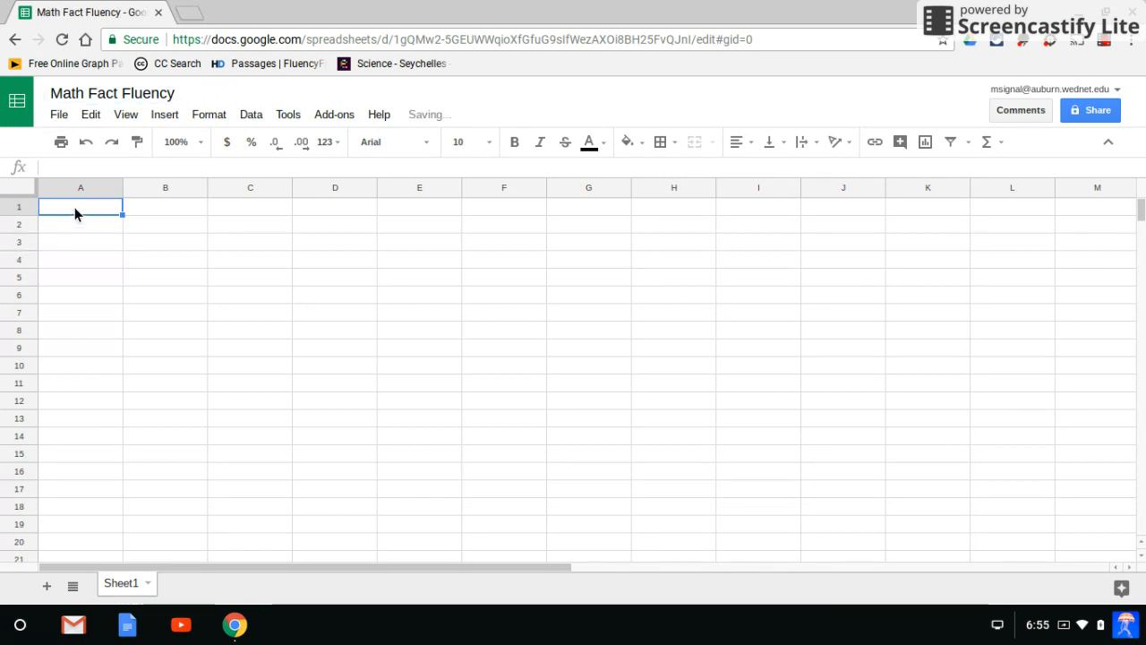
Enter the column headers Facts Correct in A1 and Months in B1.
left_click(63, 167)
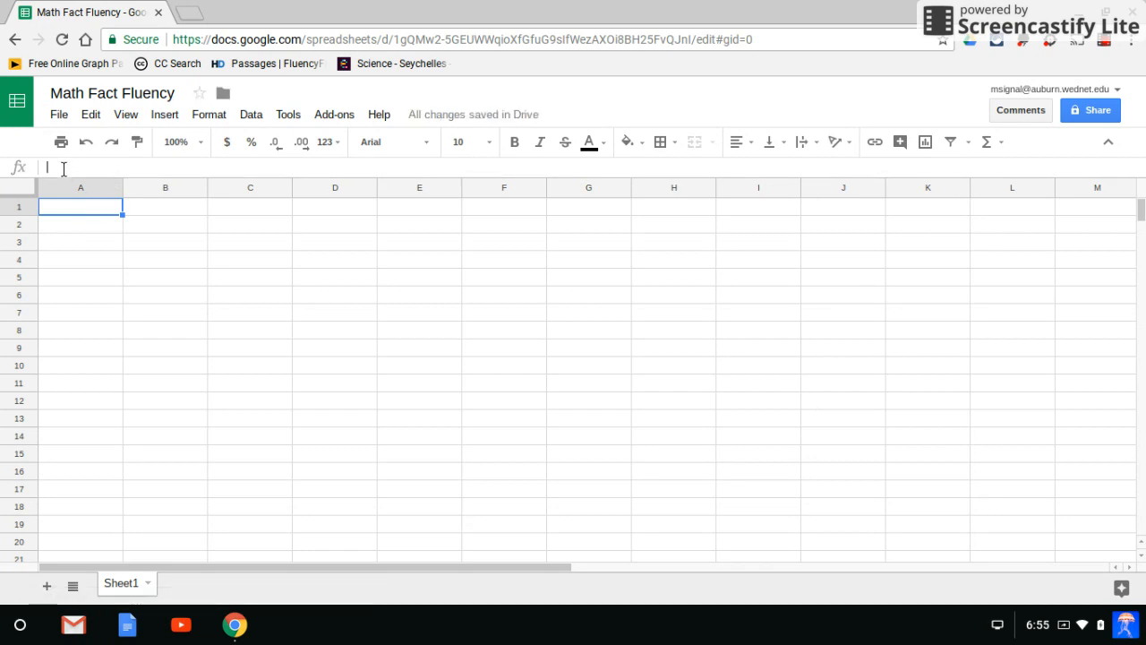
type("Facts Correct")
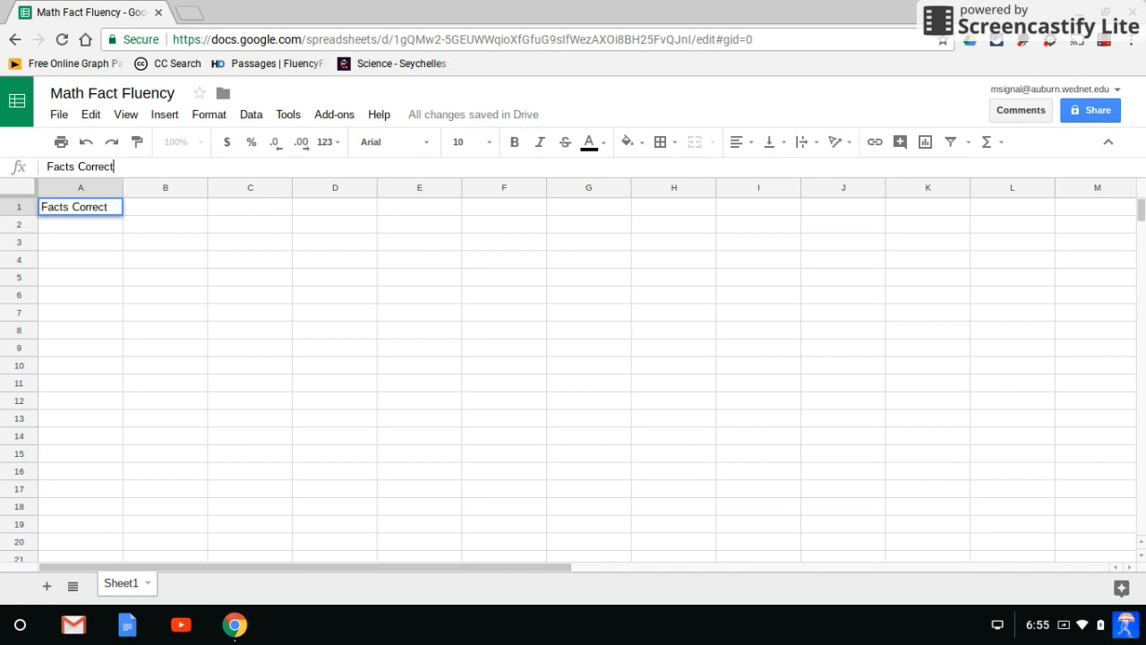
left_click(69, 271)
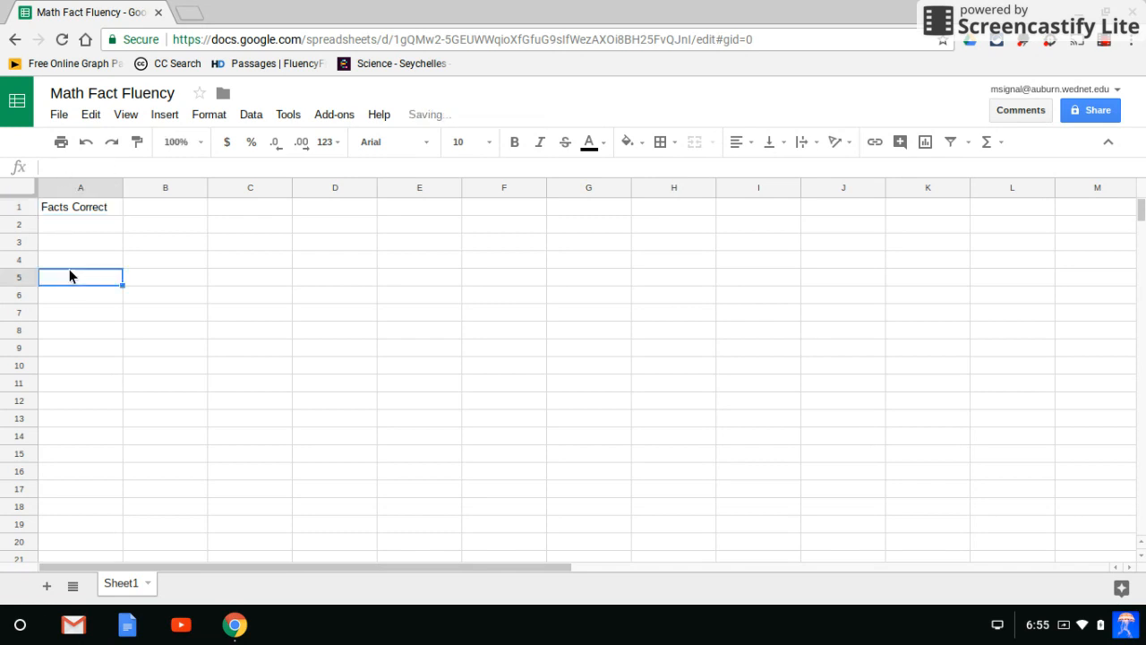
left_click(154, 204)
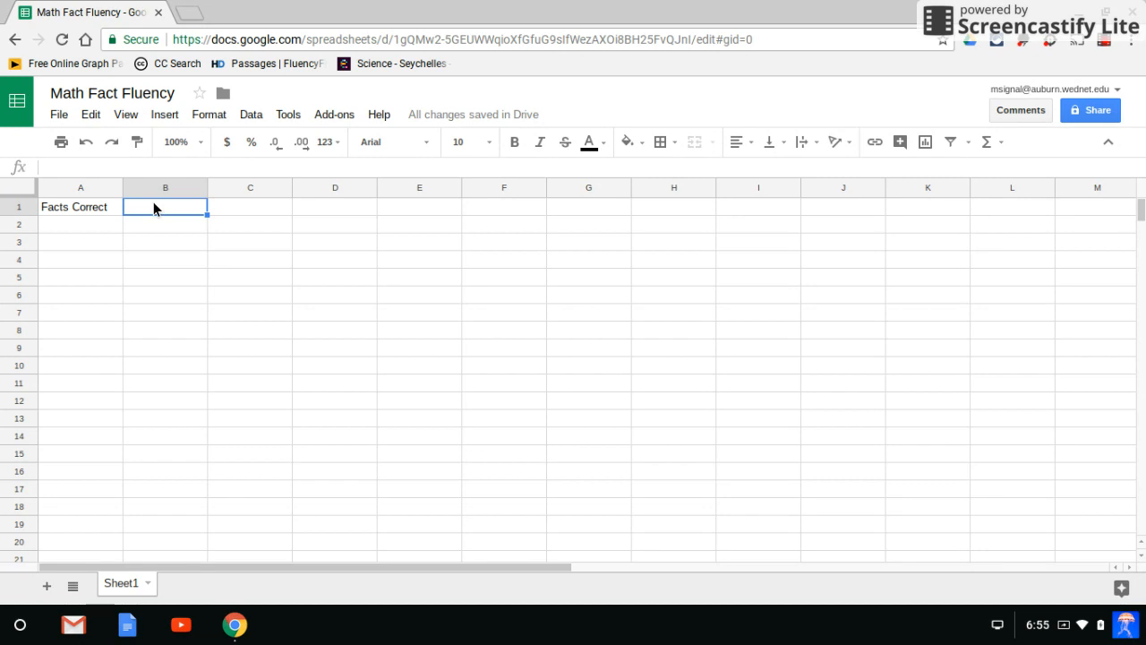
type("Month")
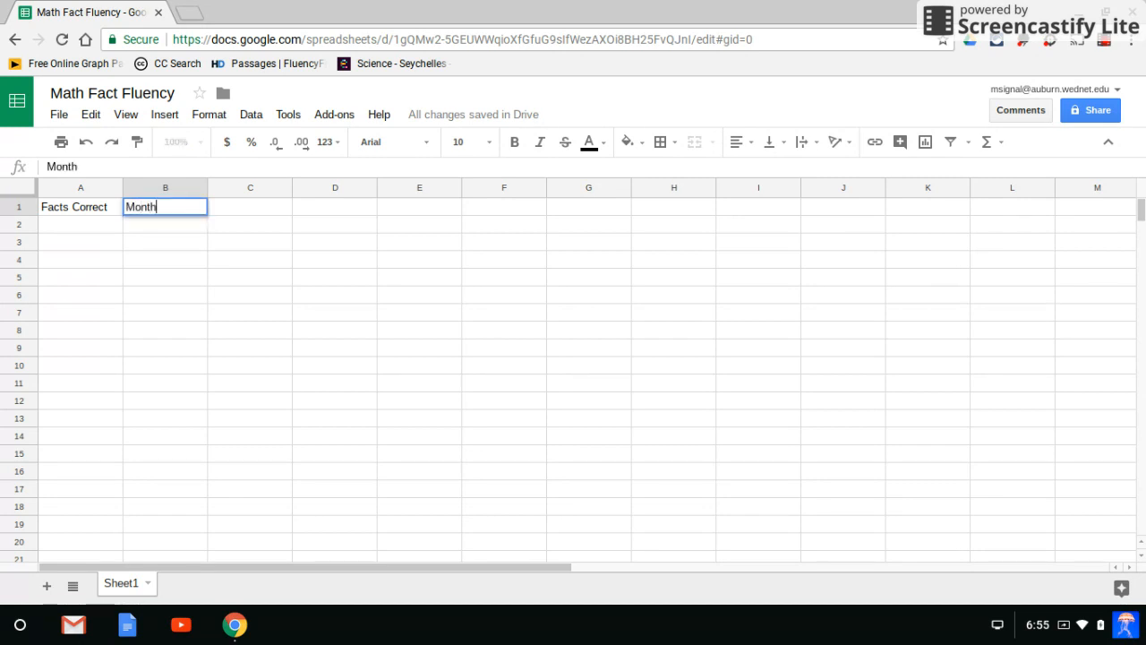
type("s")
key("Return")
Fill B2 to B5 under Months with Sept, Oct, Nov and Dec.
type("Sept")
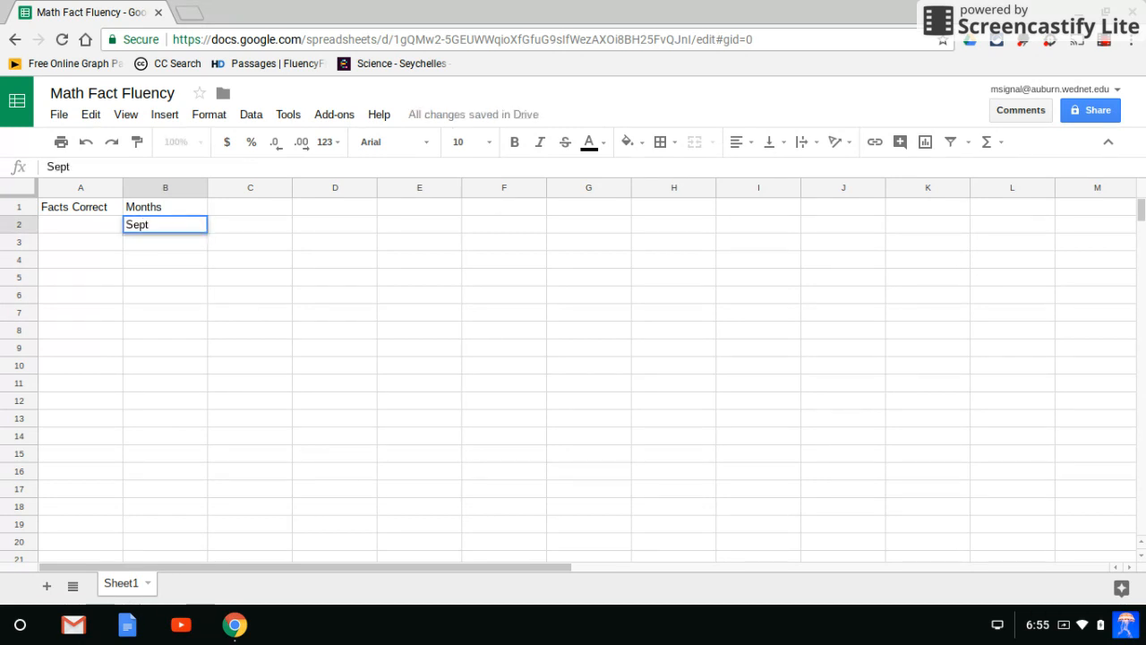
key("Return")
type("Oct")
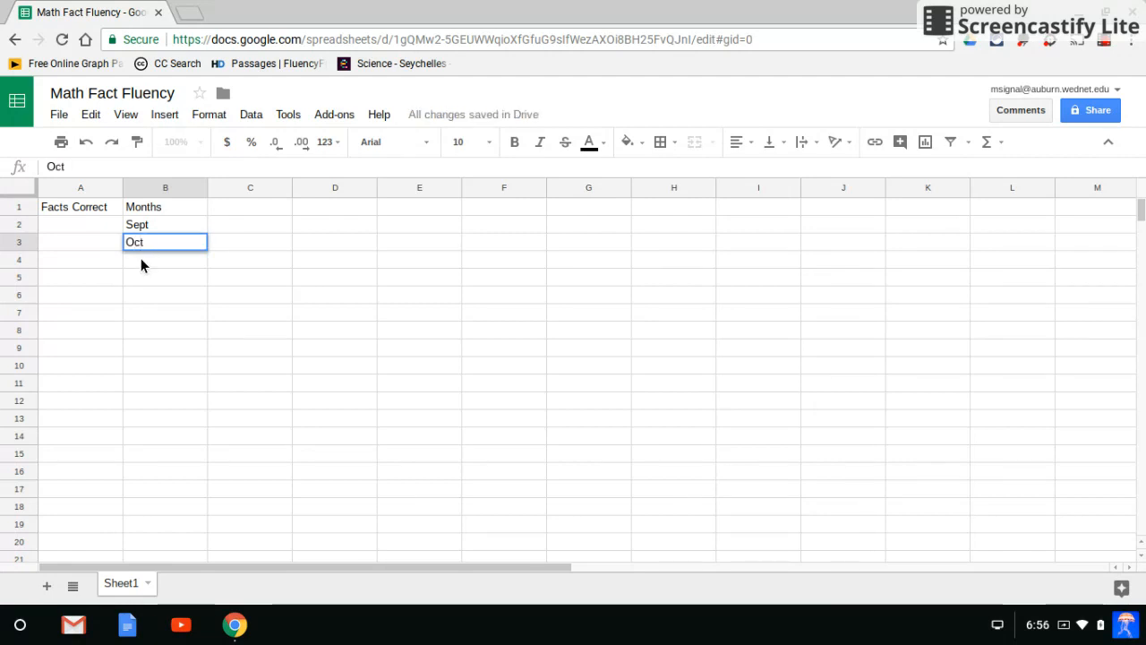
key("Return")
type("Nov")
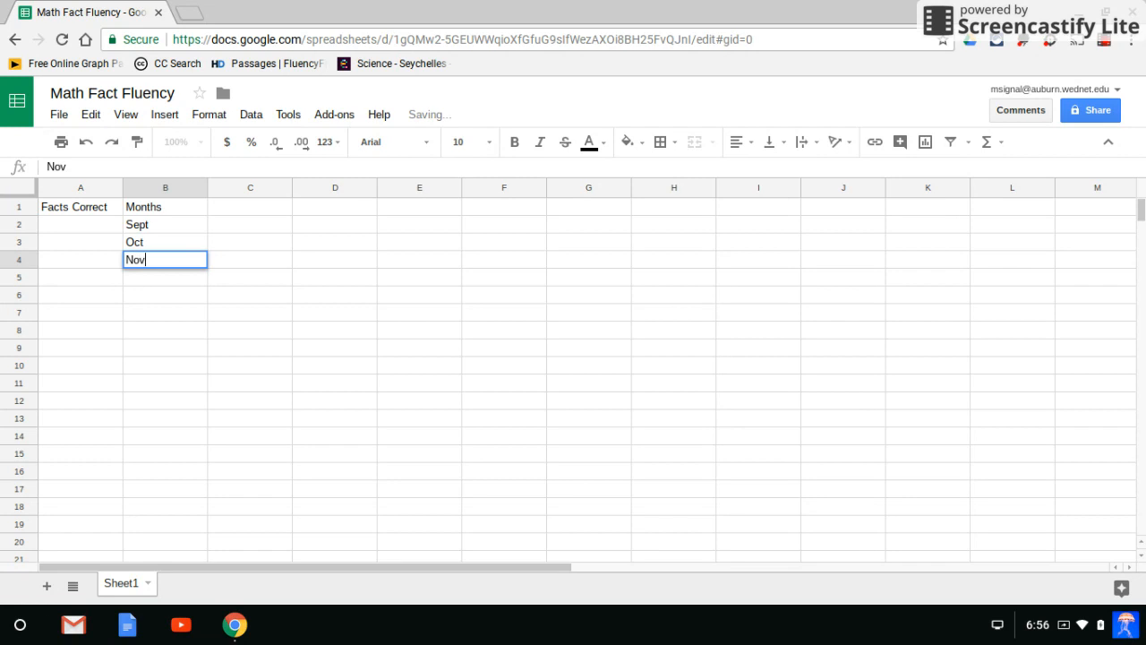
left_click(137, 281)
type("Dec")
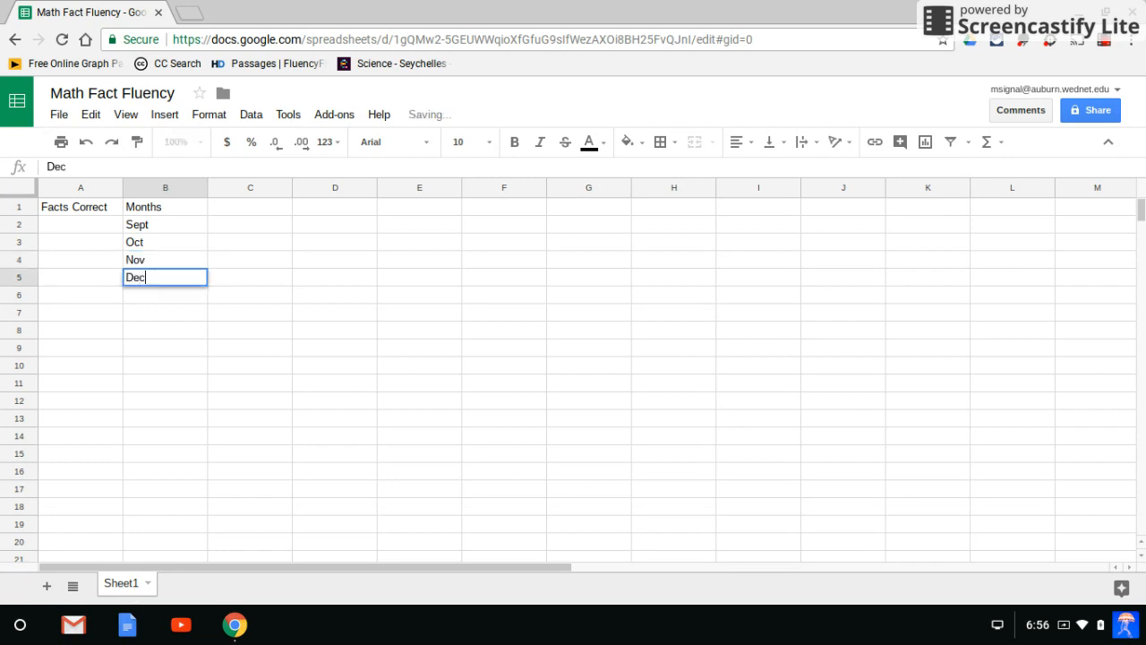
left_click(155, 224)
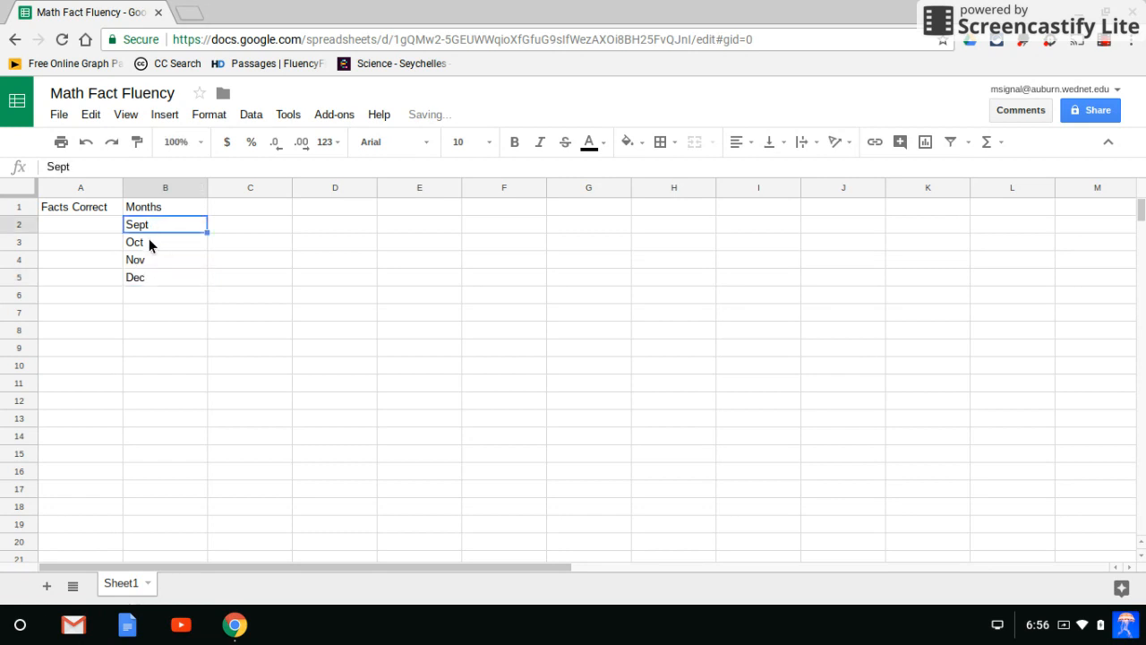
left_click(149, 242)
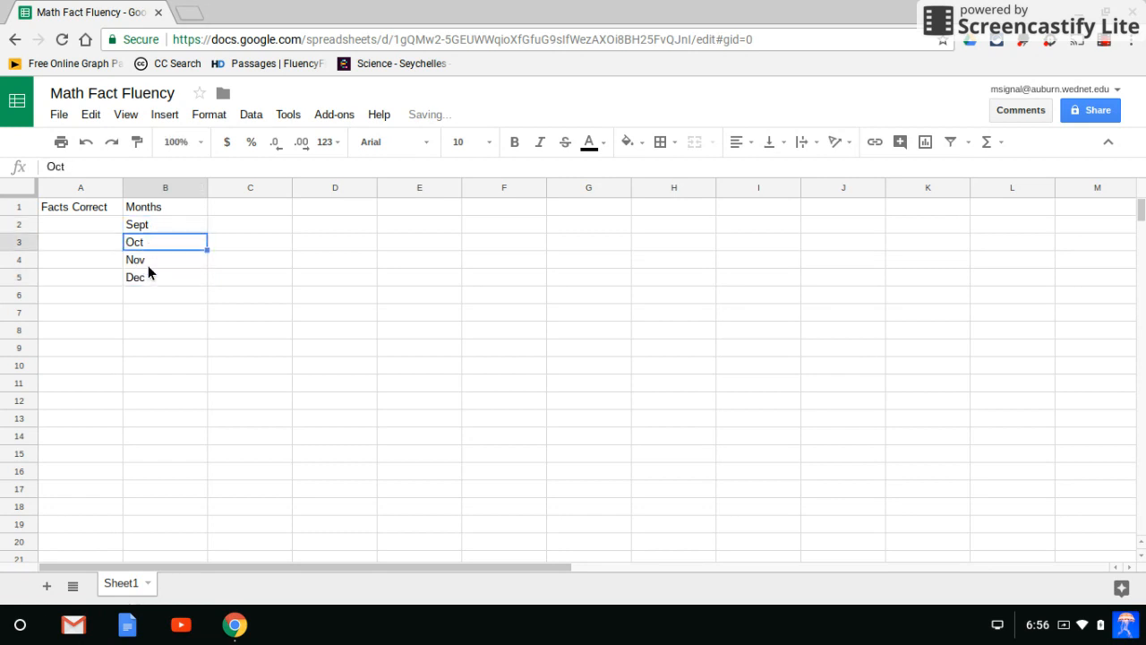
Enter the Facts Correct values 60, 85, 100 and 130 in A2 to A5.
left_click(67, 224)
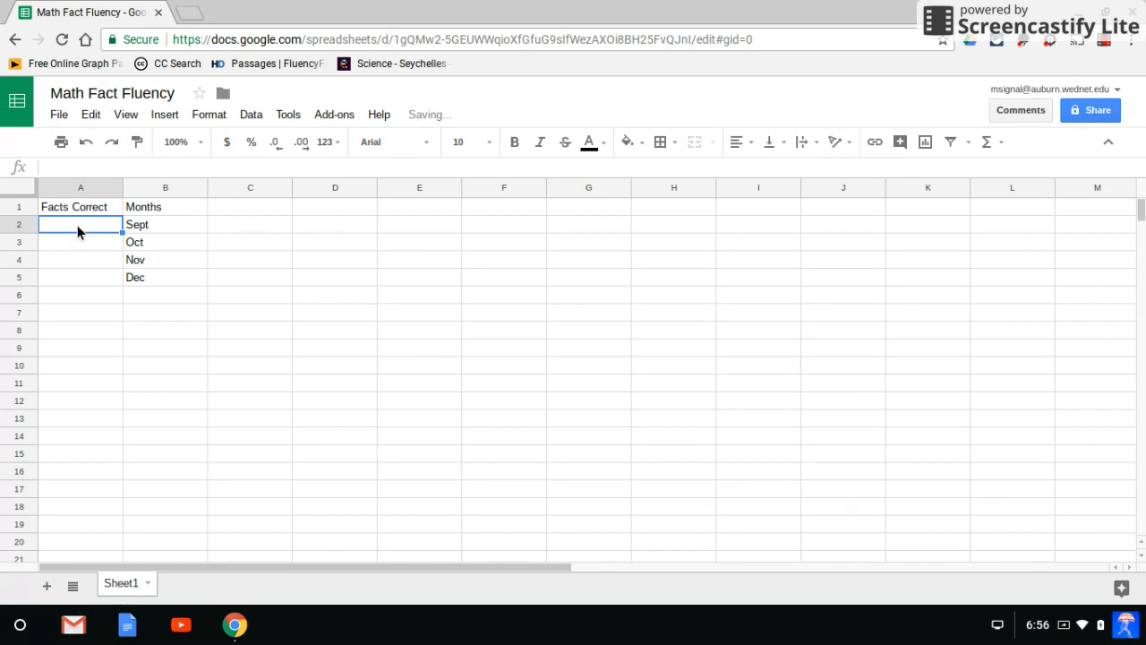
type("60")
key("Return")
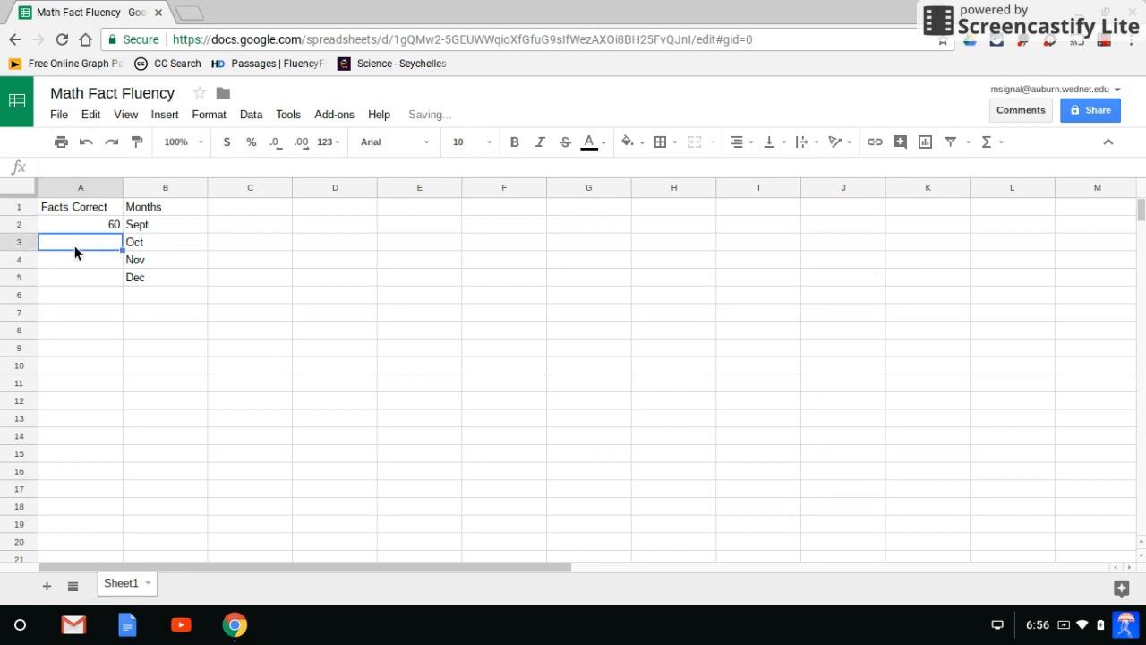
type("85")
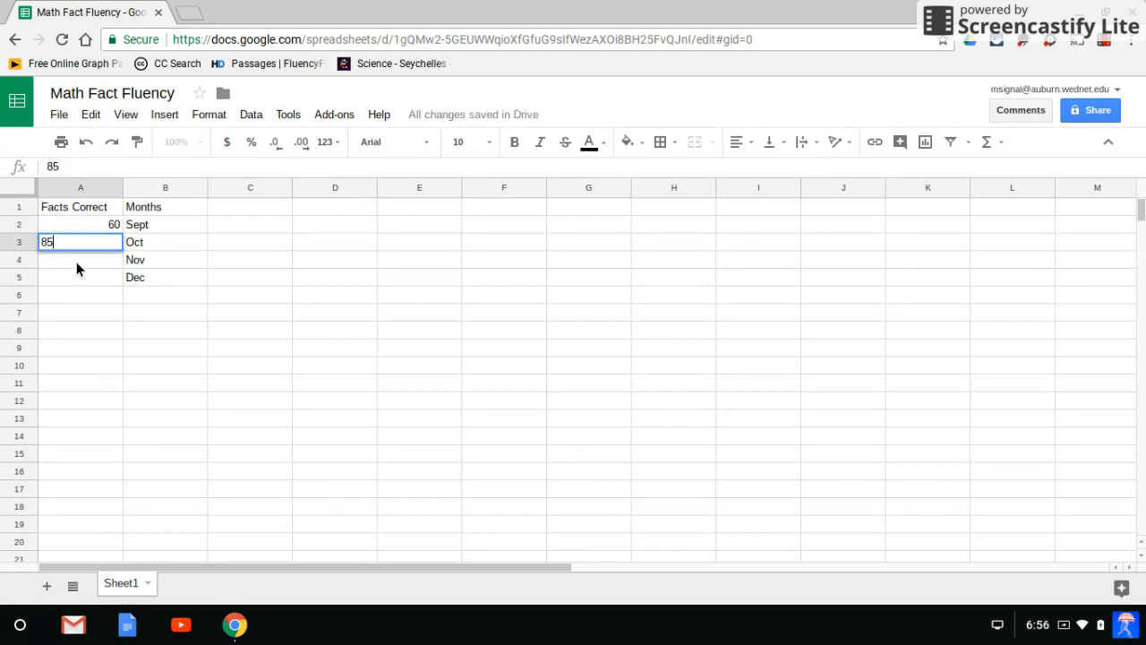
key("Return")
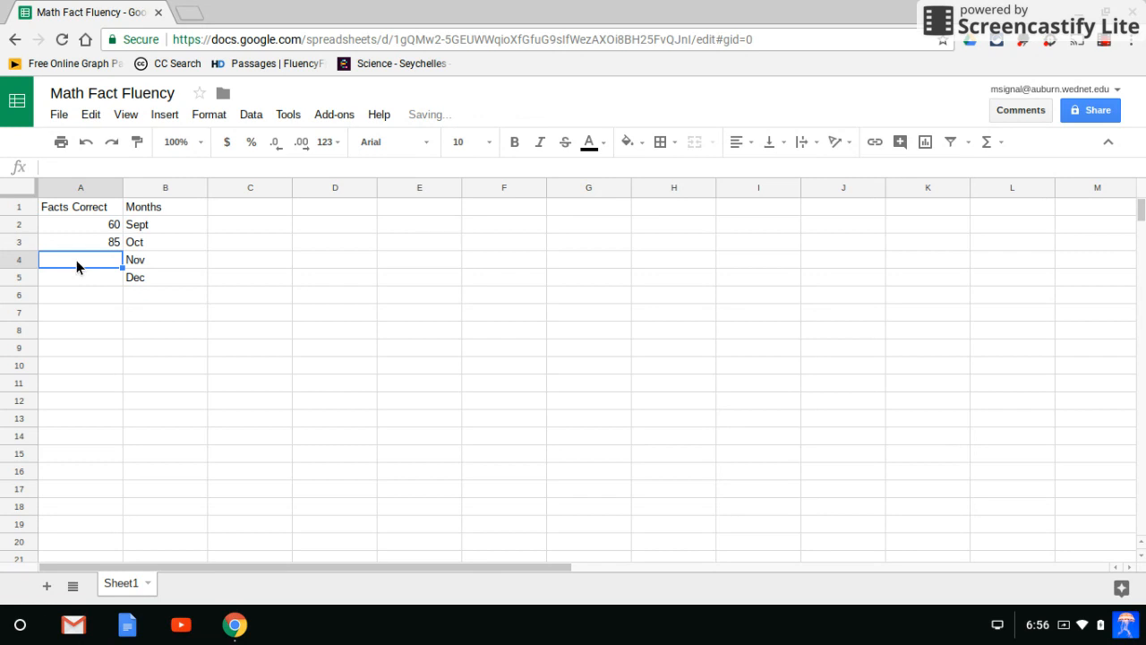
type("100")
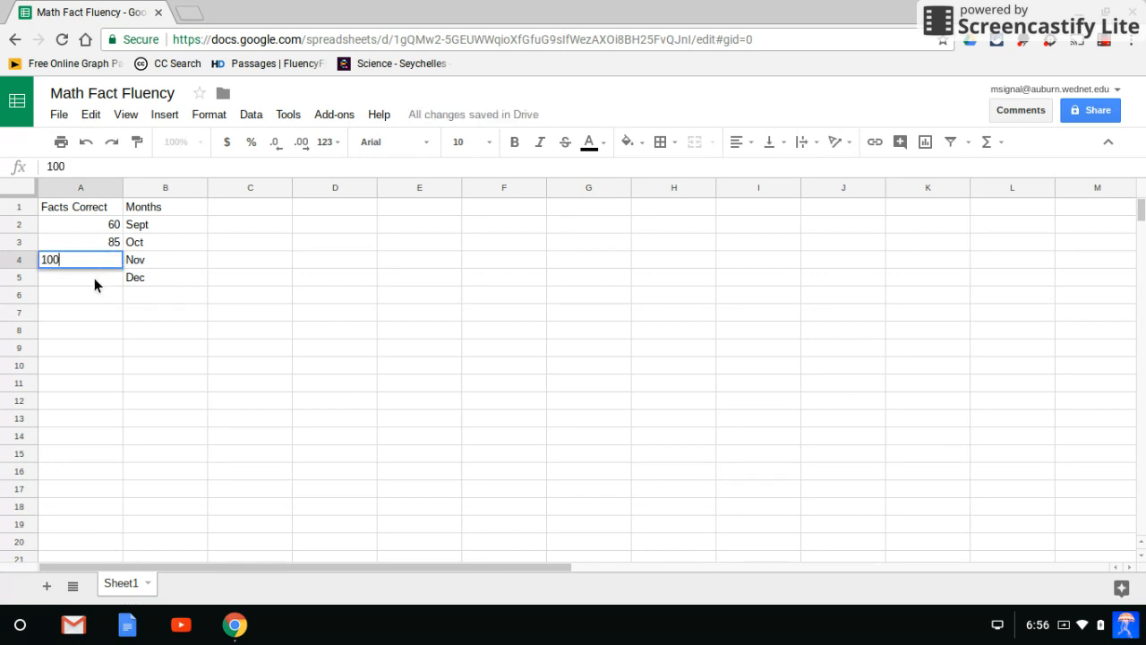
key("Return")
type("13")
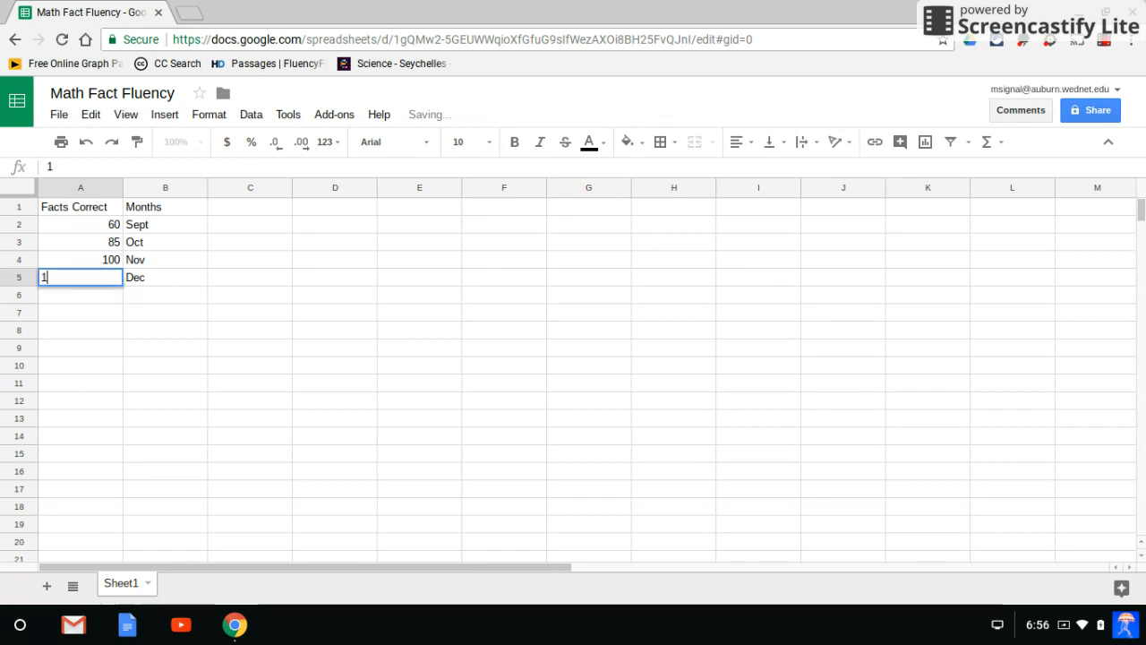
type("0")
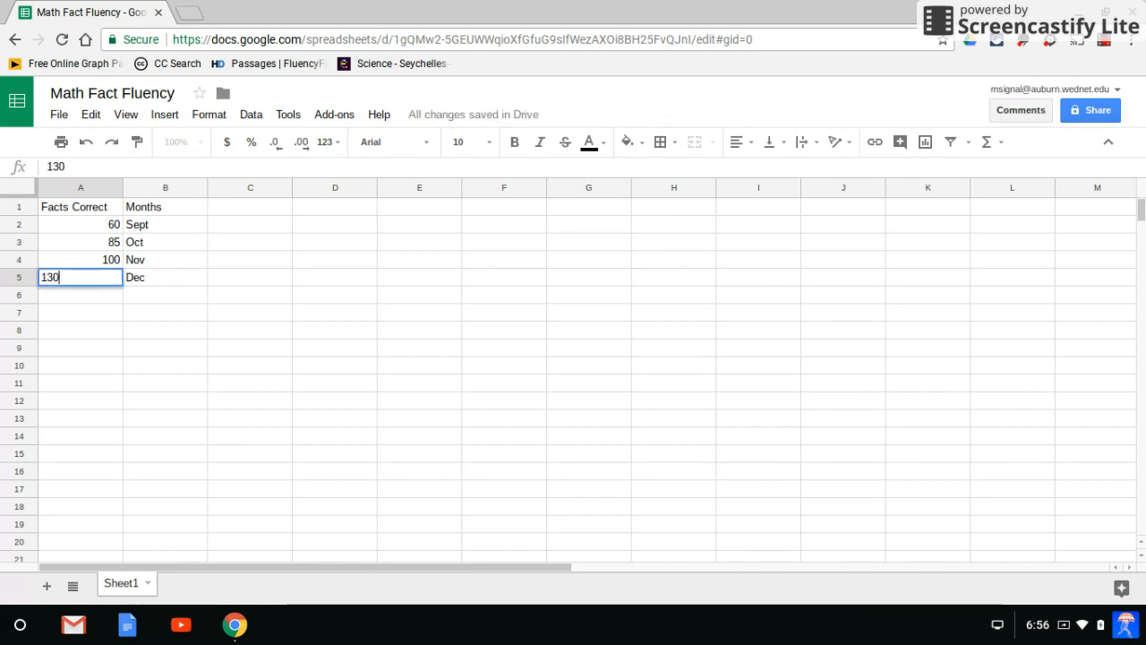
left_click(98, 297)
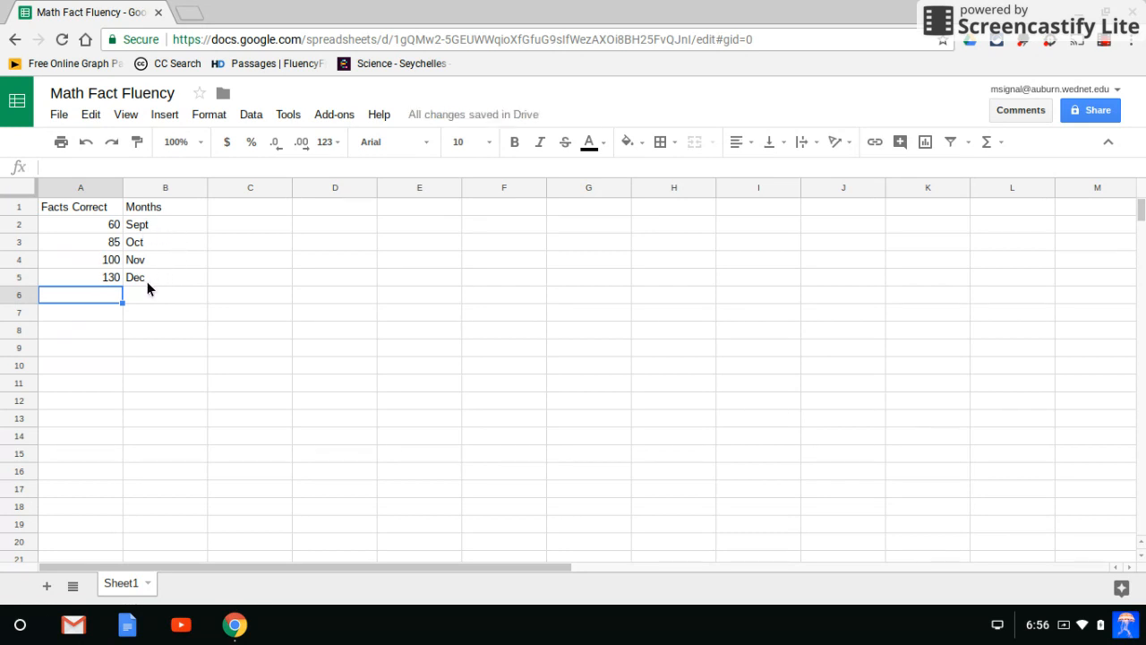
left_click(96, 226)
left_click(90, 249)
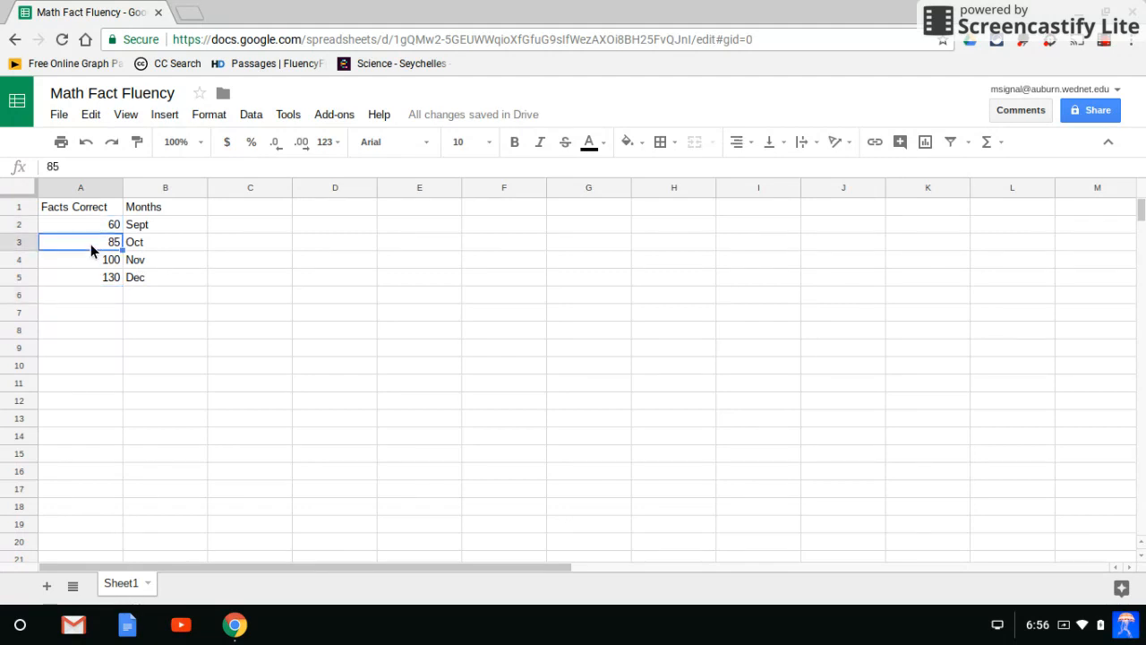
left_click(87, 261)
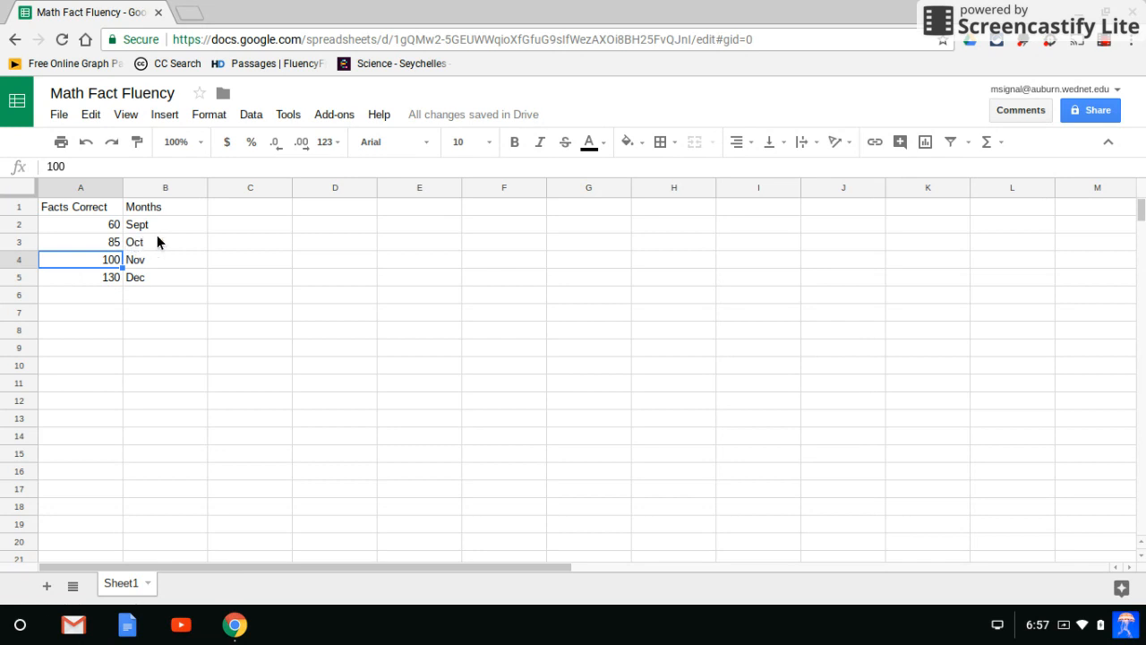
left_click(153, 280)
left_click(101, 277)
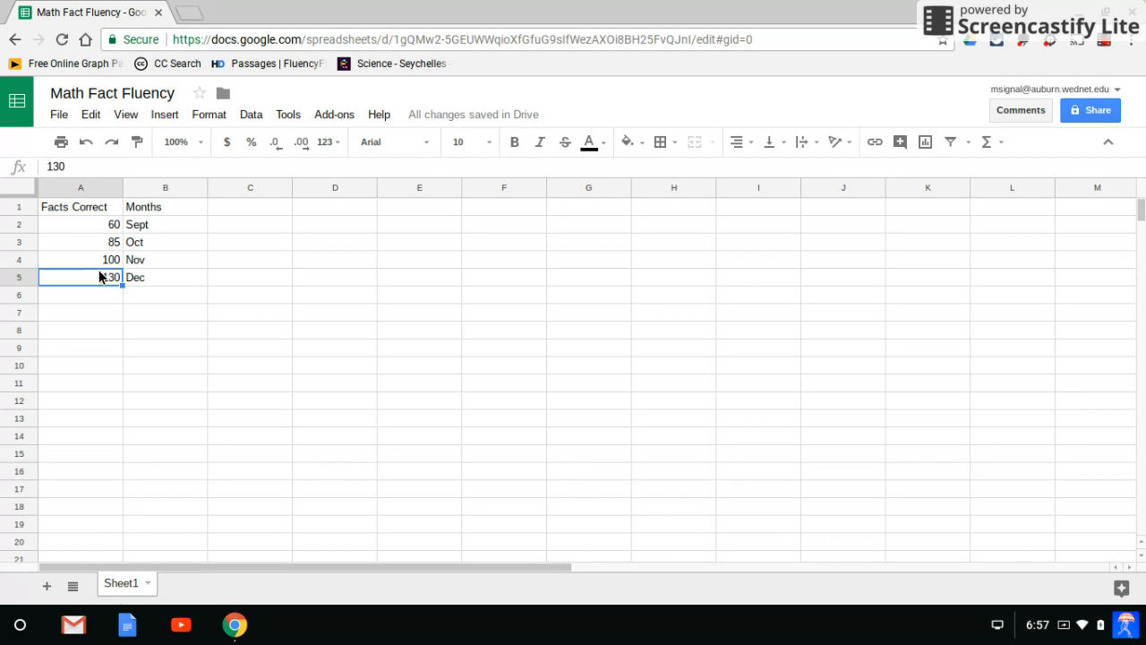
left_click(232, 355)
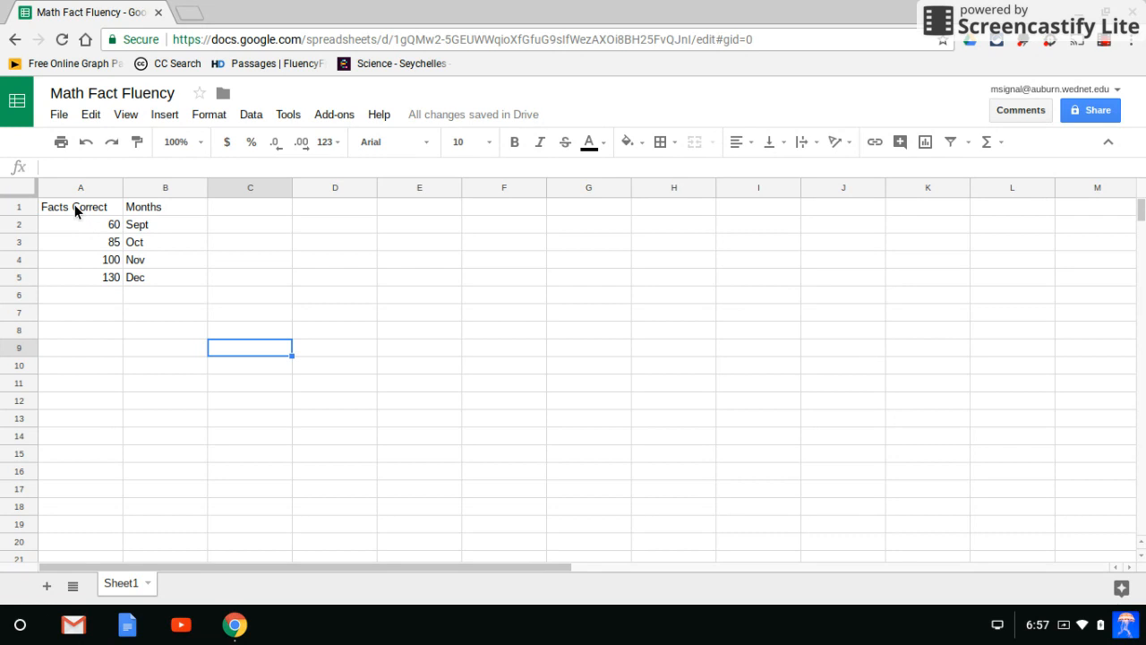
Insert a chart based on the Facts Correct and Months data in A1:B5.
left_click_drag(75, 204, 145, 277)
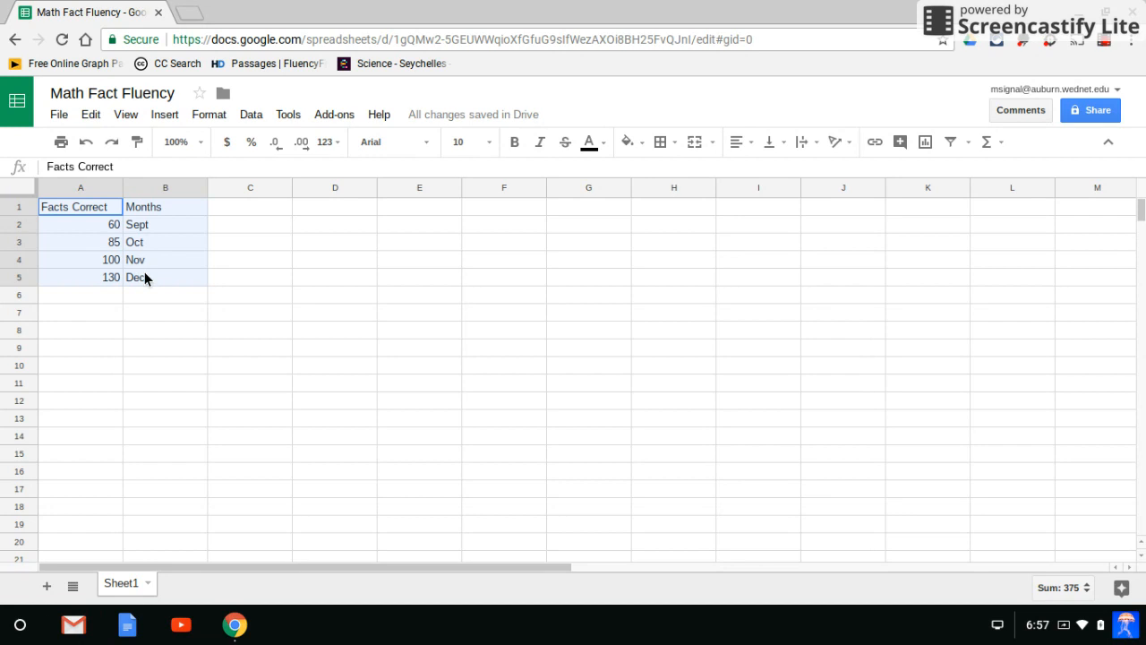
left_click(83, 328)
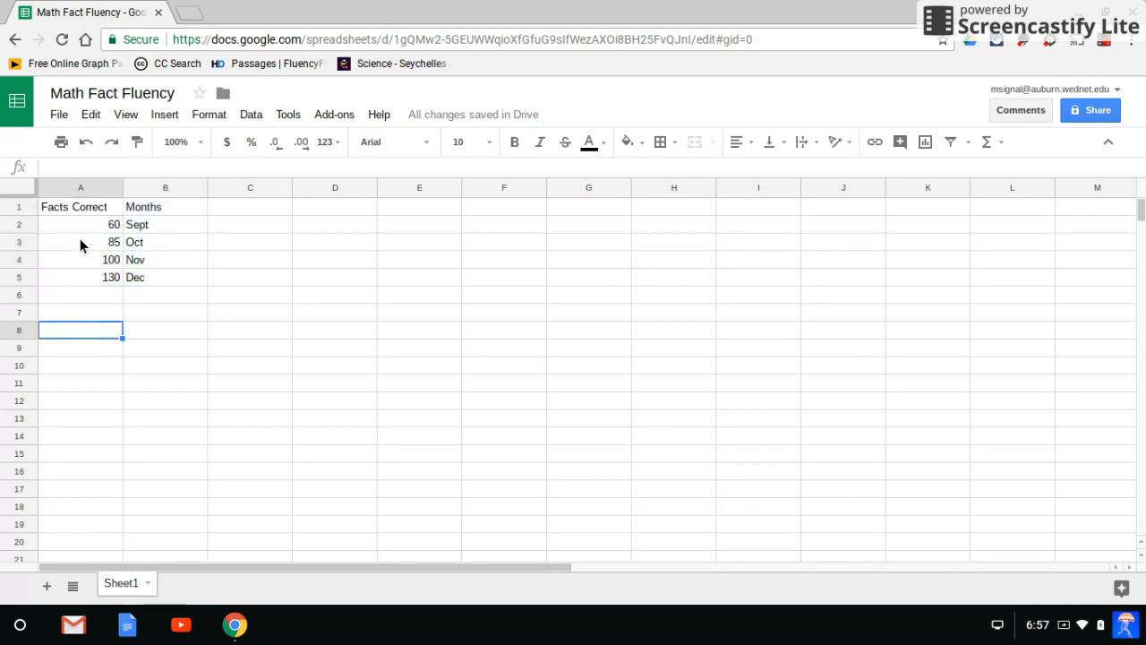
left_click(86, 211)
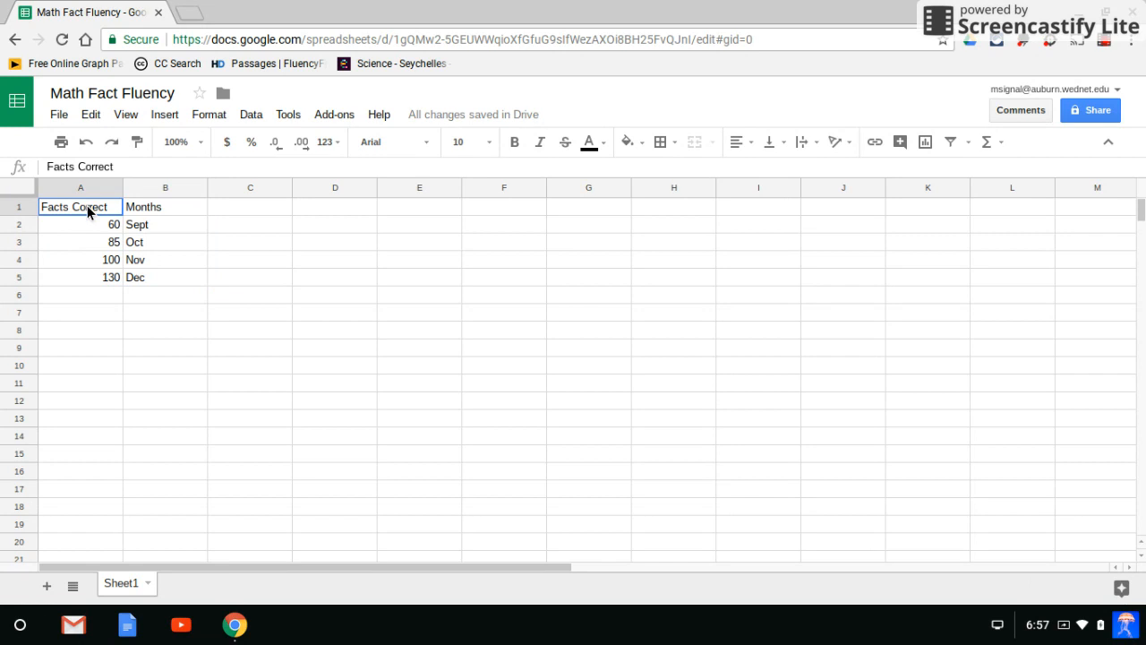
left_click_drag(89, 207, 155, 273)
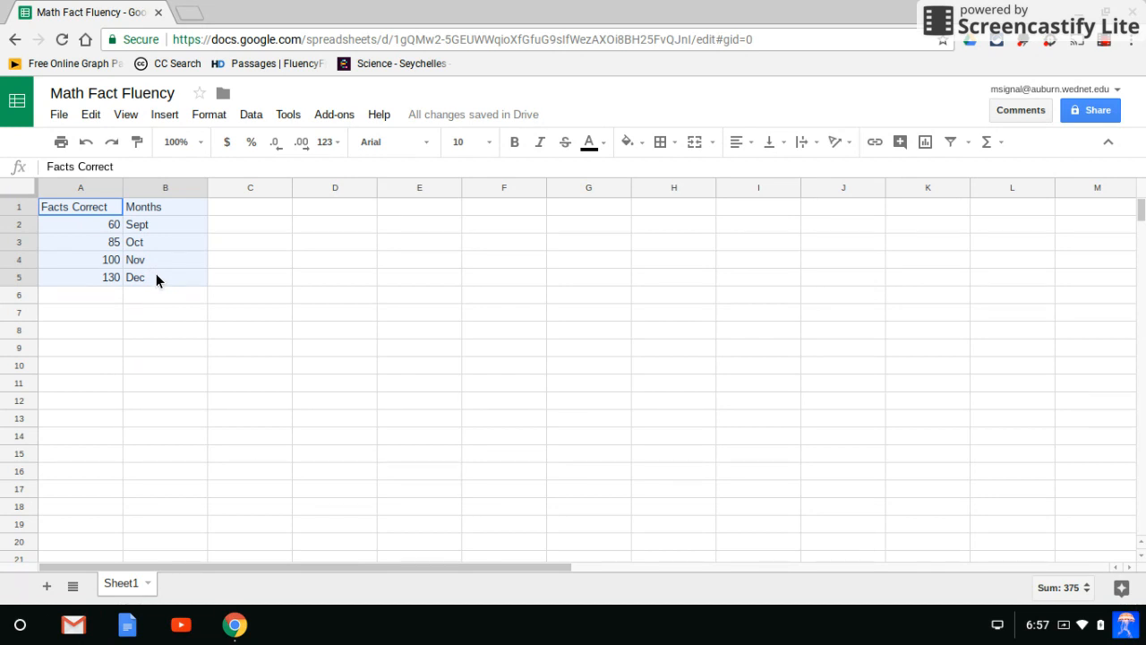
left_click_drag(156, 273, 156, 273)
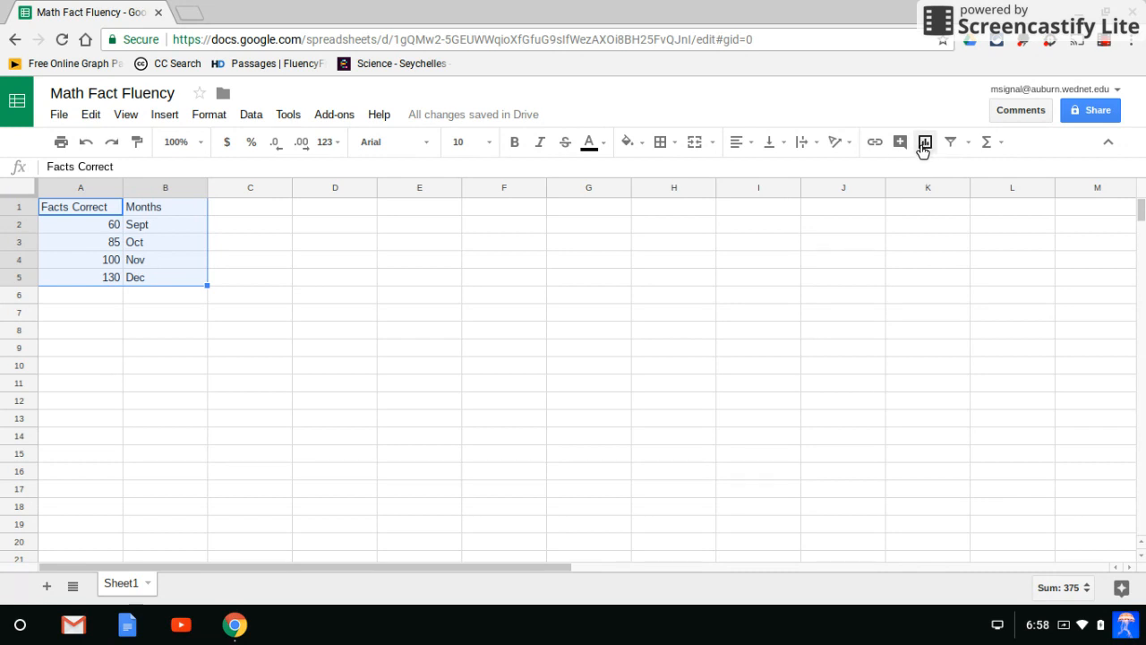
left_click(163, 117)
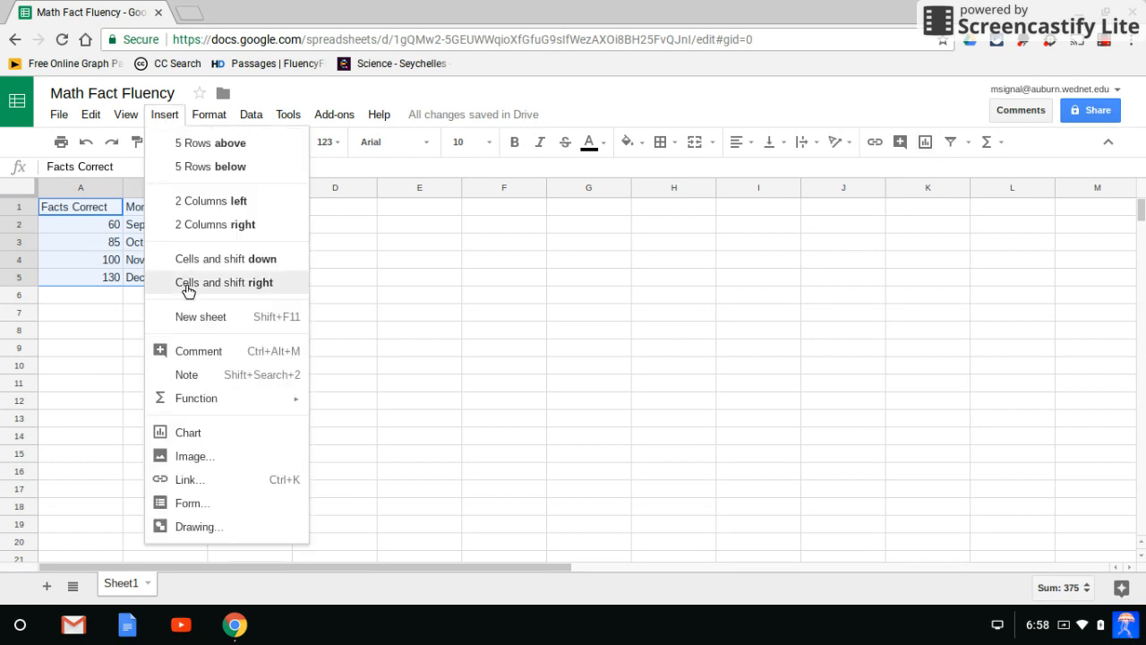
left_click(195, 428)
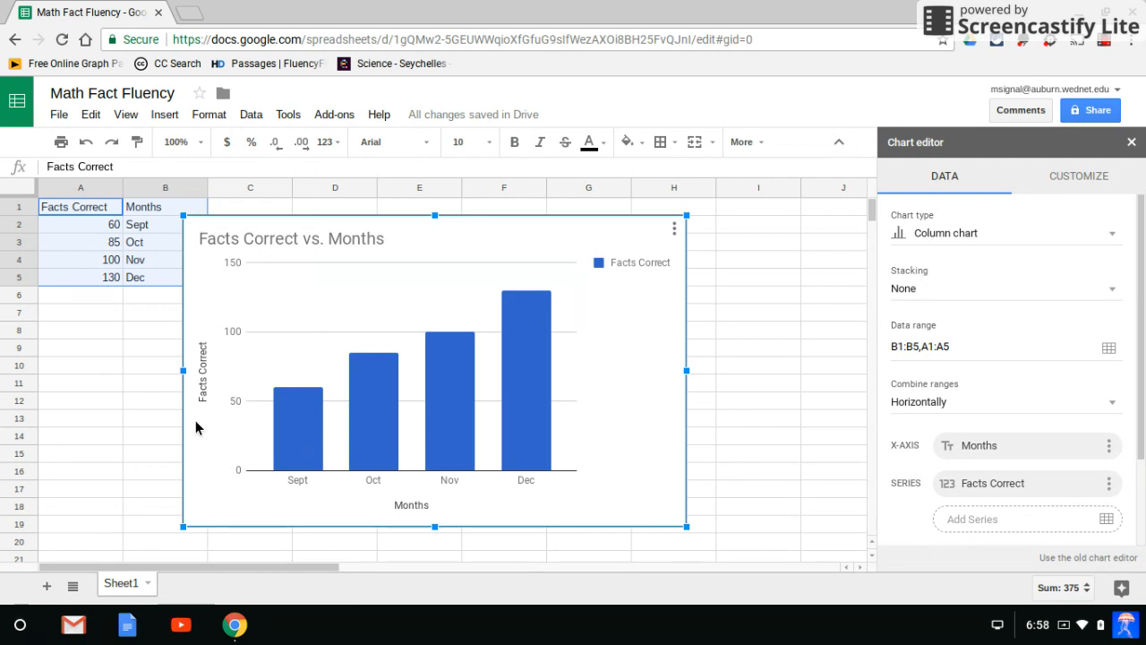
Change the inserted chart's type to Line chart.
mouse_move(525, 425)
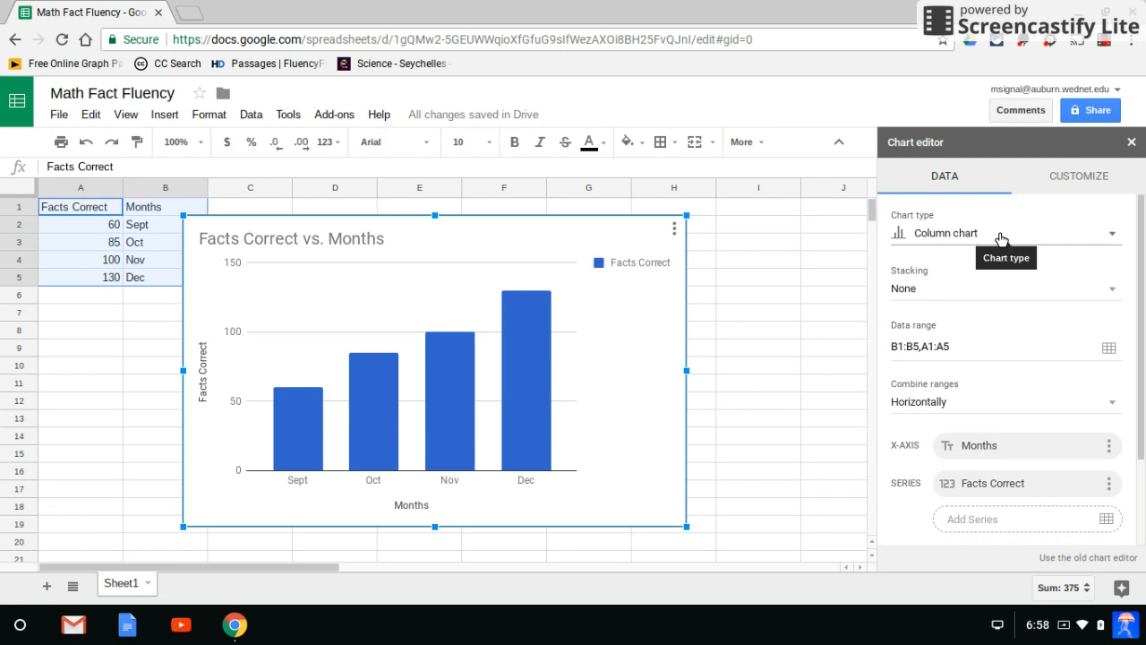
left_click(1113, 238)
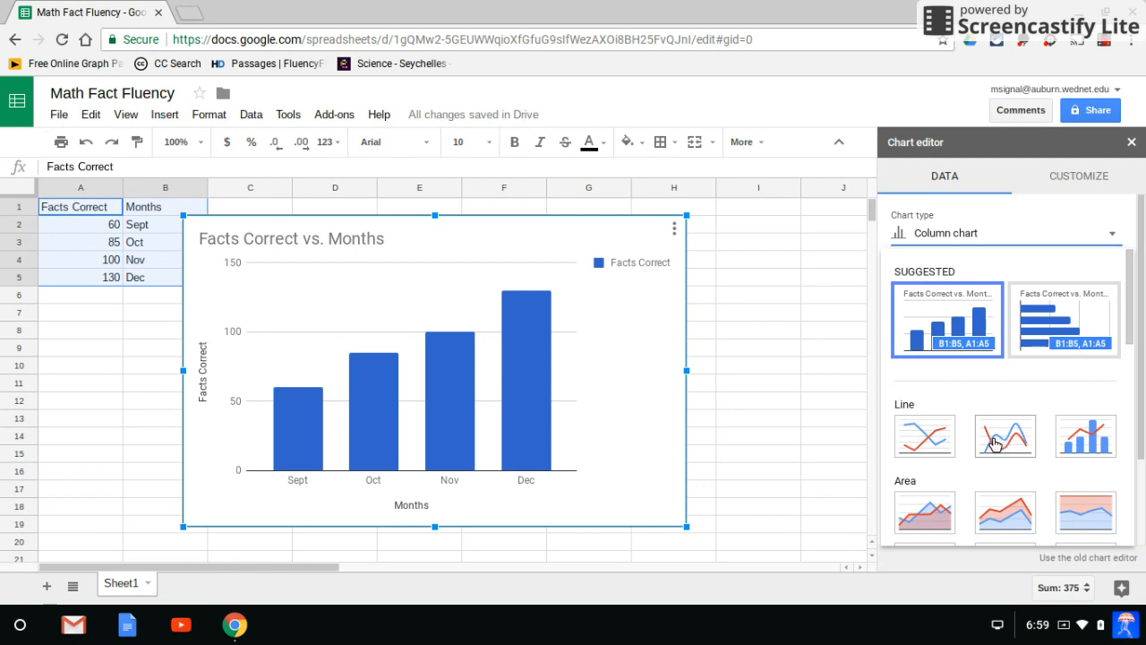
left_click(920, 439)
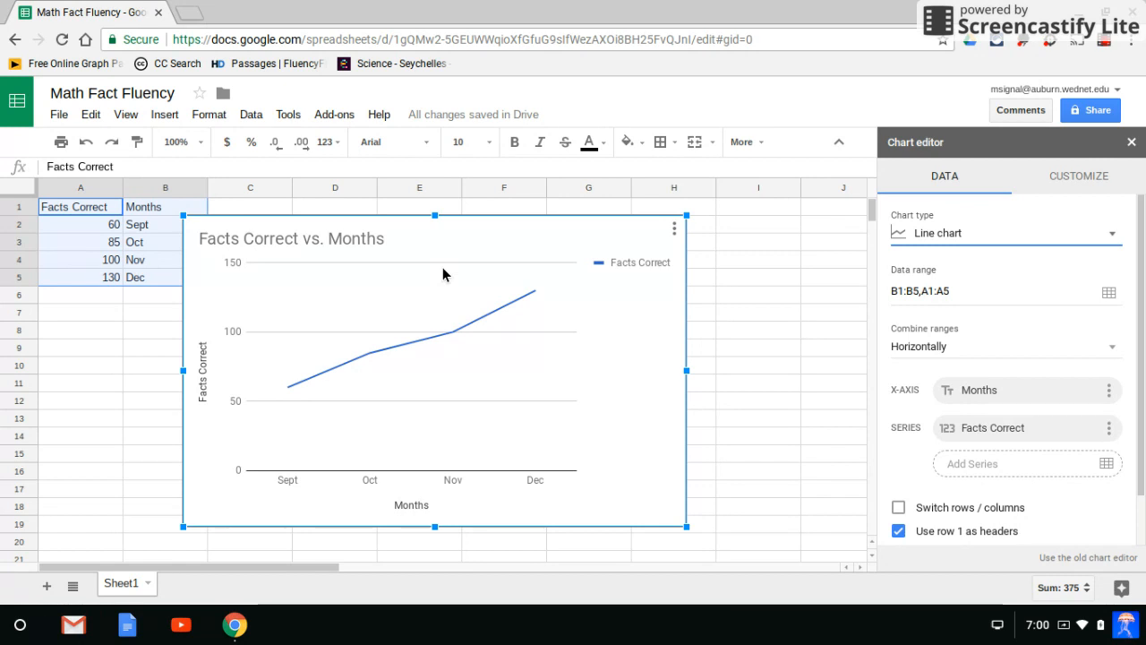
Replace the line chart's title with Multiplication Fact Fluency.
mouse_move(292, 395)
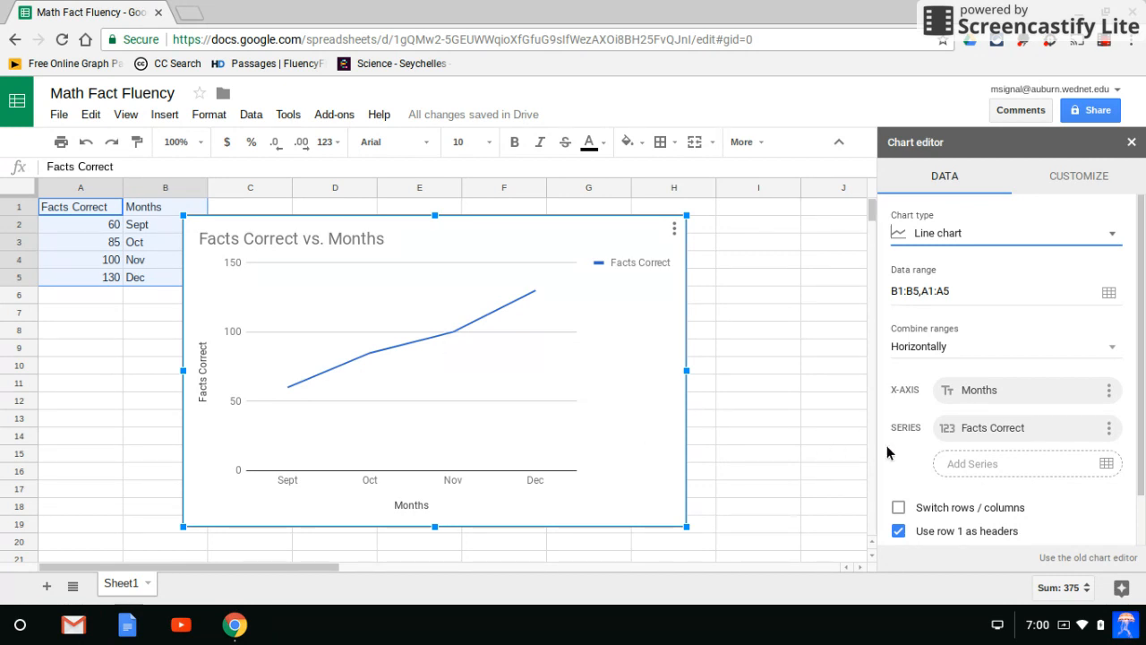
left_click(1079, 177)
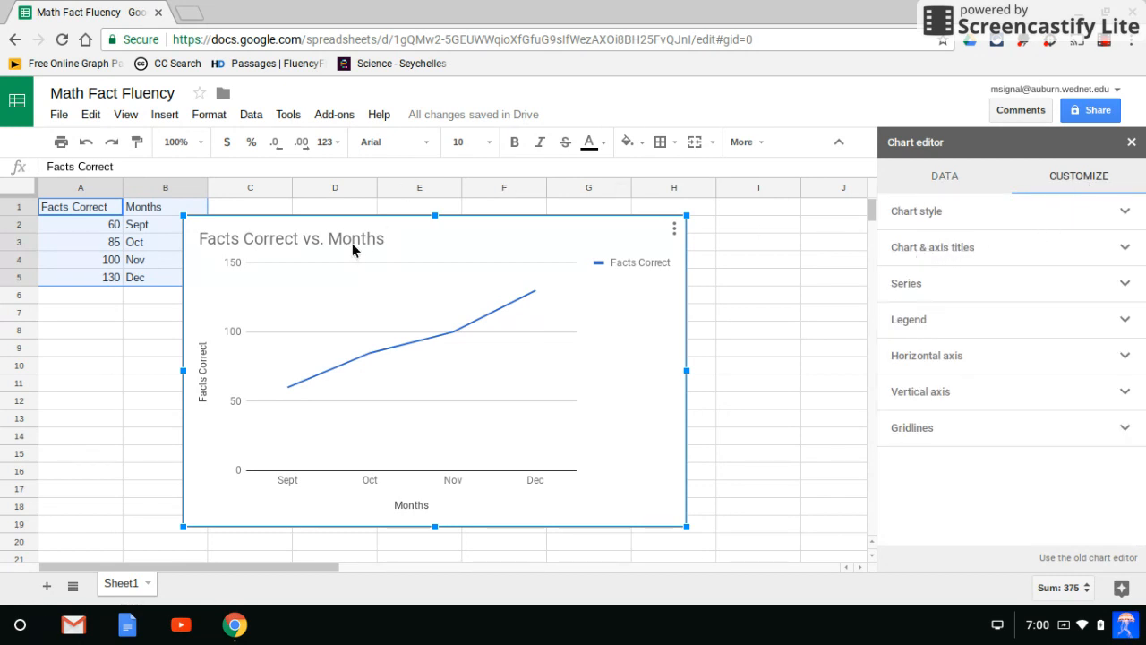
left_click(1125, 252)
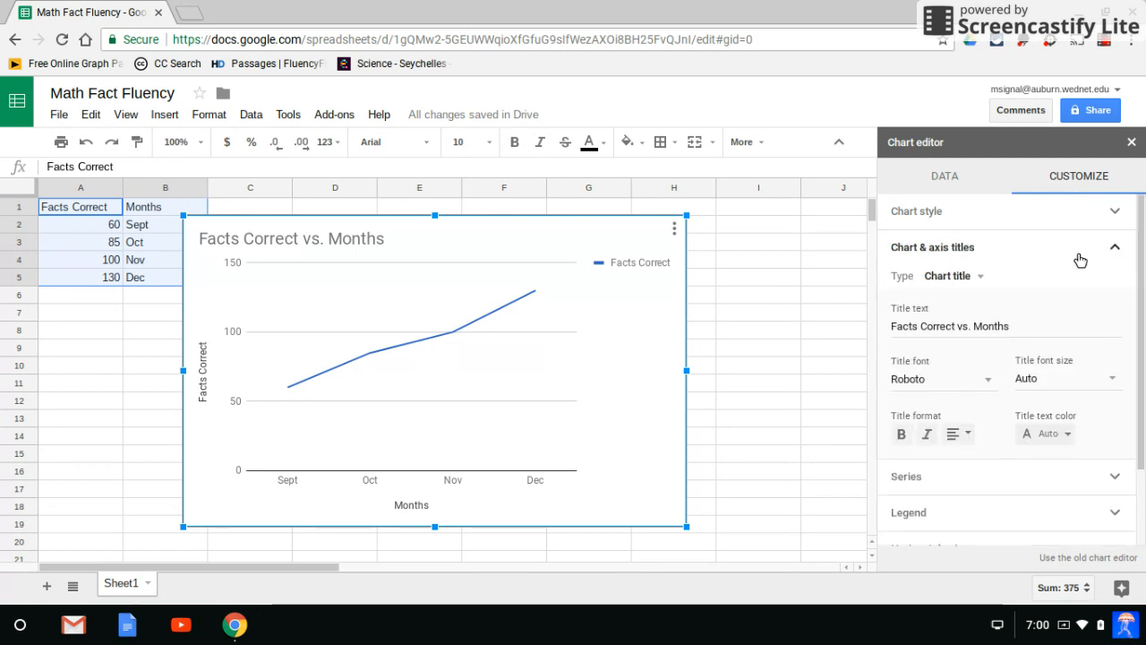
left_click(1024, 323)
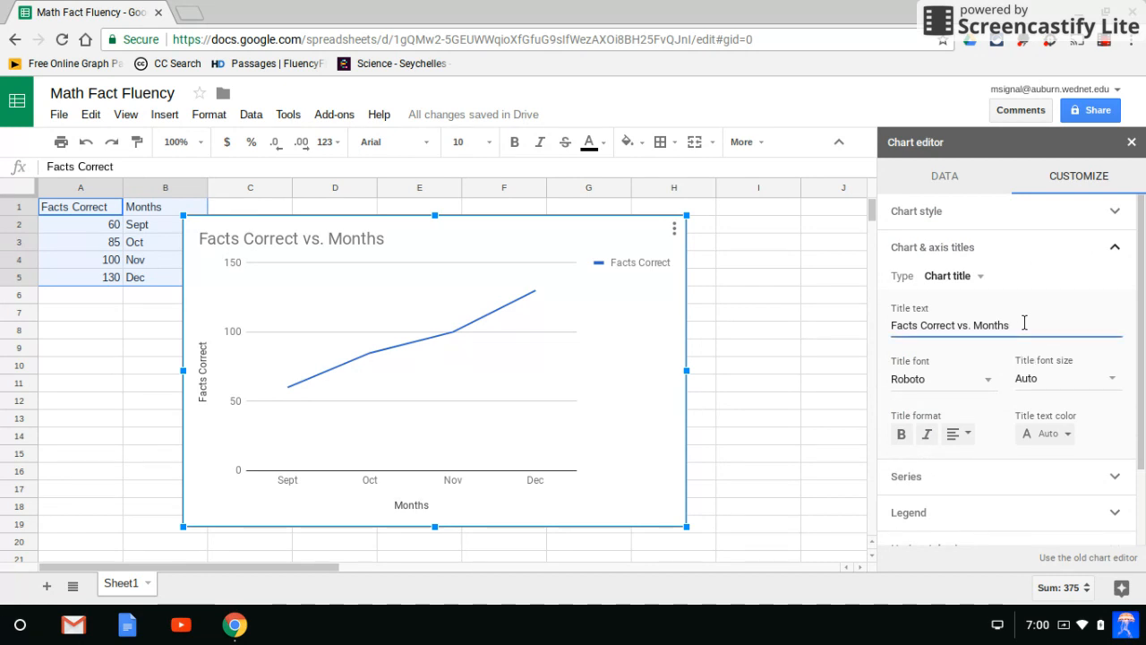
key("BackSpace")
key("BackSpace")
key("BackSpace")
key("BackSpace")
key("BackSpace")
key("BackSpace")
key("BackSpace")
key("BackSpace")
key("BackSpace")
key("BackSpace")
key("BackSpace")
key("BackSpace")
key("BackSpace")
key("BackSpace")
key("BackSpace")
key("BackSpace")
key("BackSpace")
key("BackSpace")
key("BackSpace")
key("BackSpace")
key("BackSpace")
key("BackSpace")
key("BackSpace")
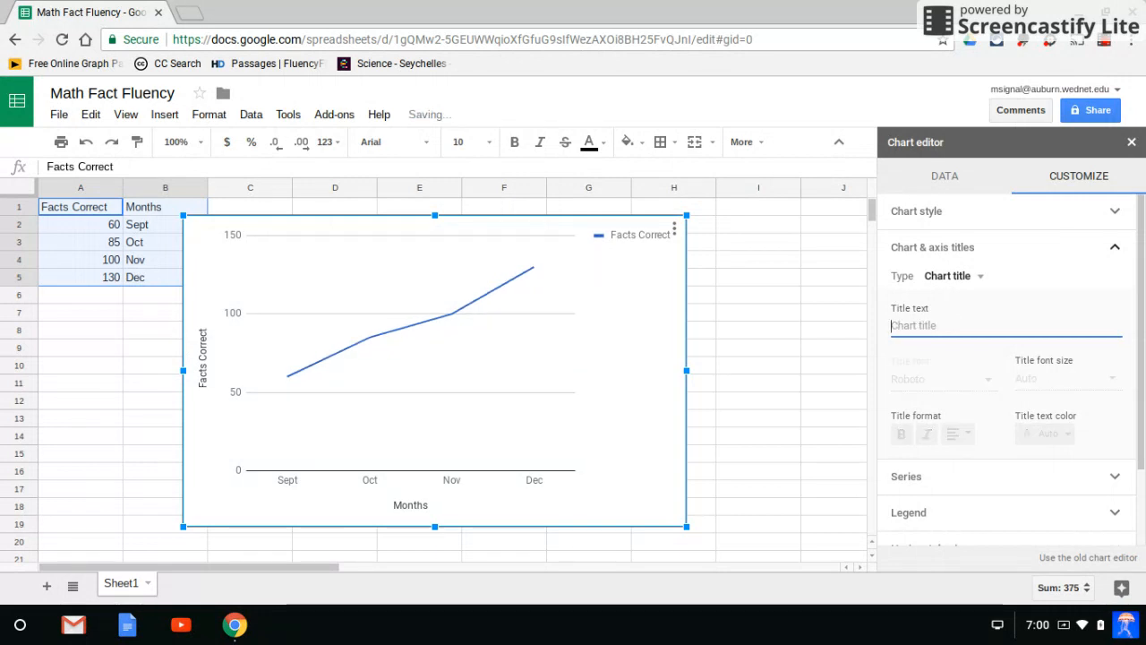
type("Multi")
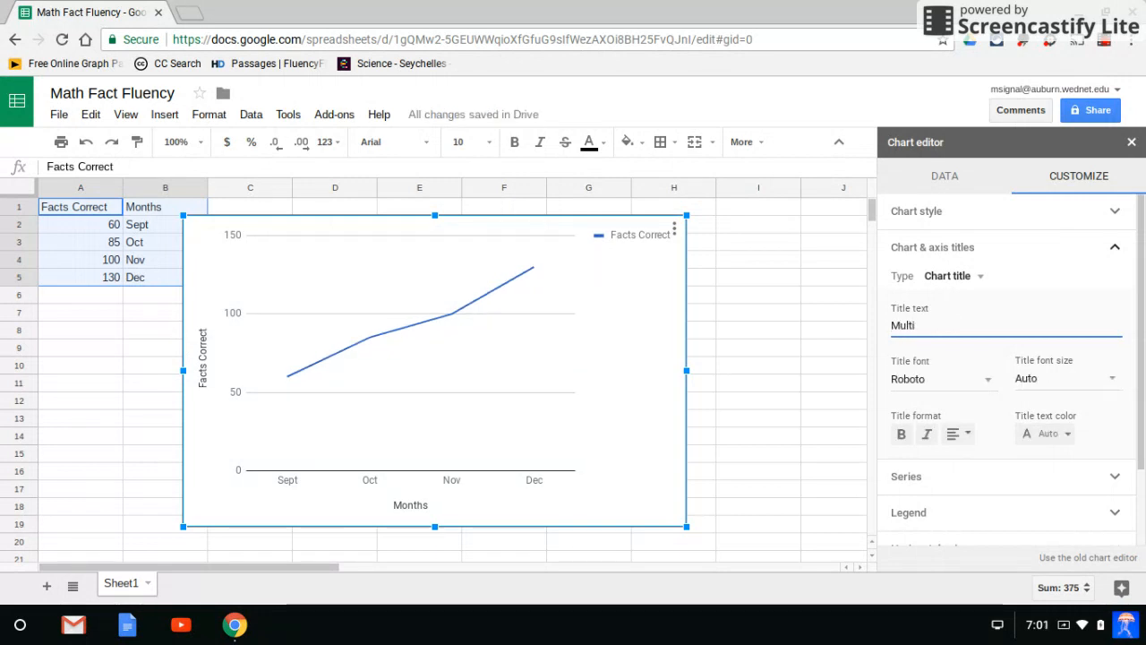
type("plication")
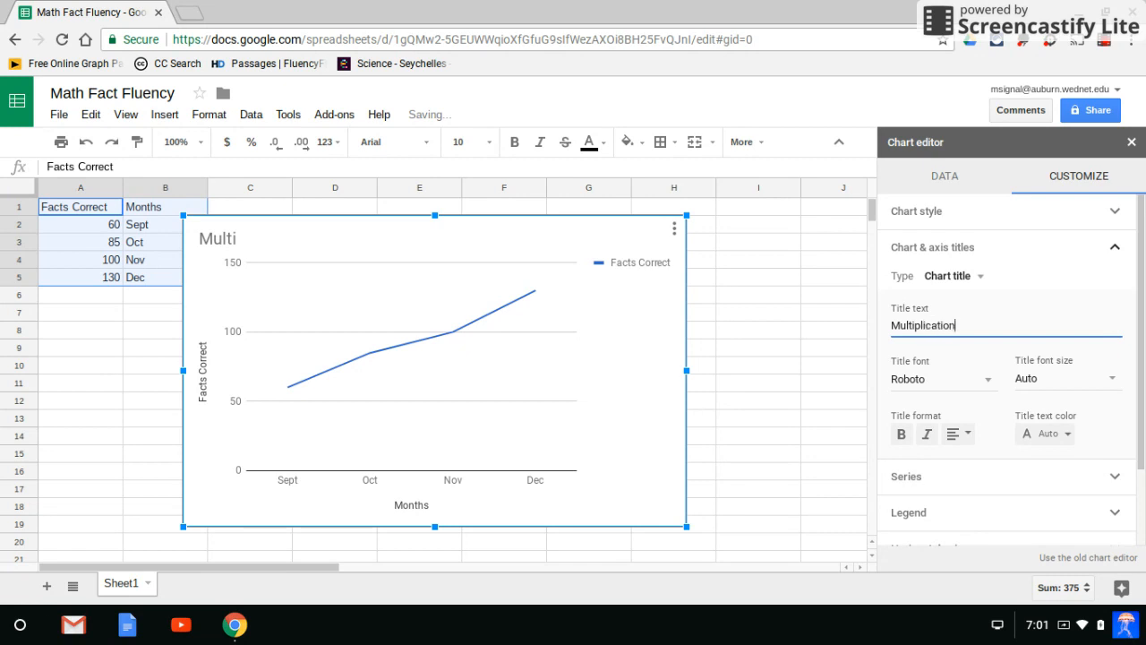
type(" Fact Fluency")
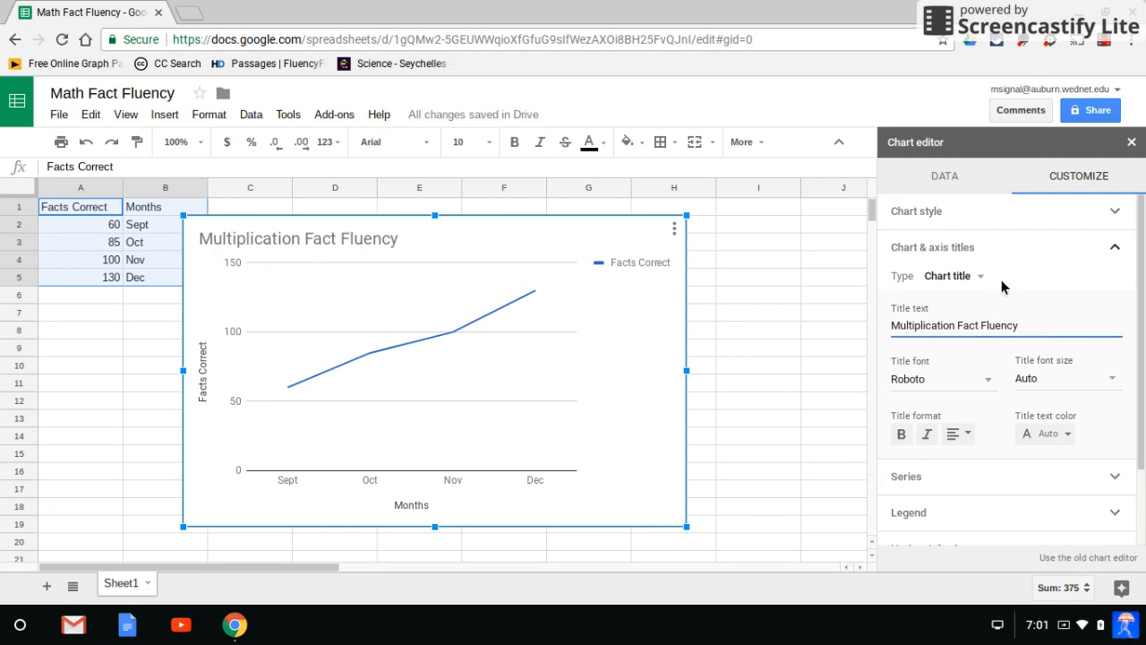
Remove the chart's legend by setting its position to None.
scroll(967, 381, "down", 2)
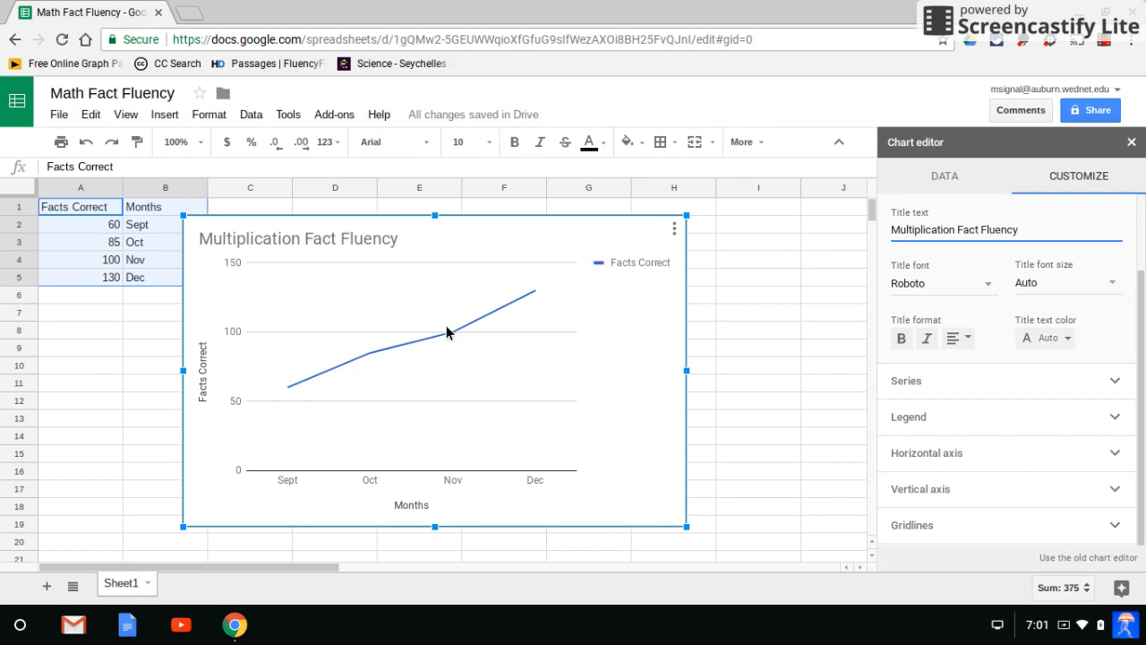
left_click(1115, 417)
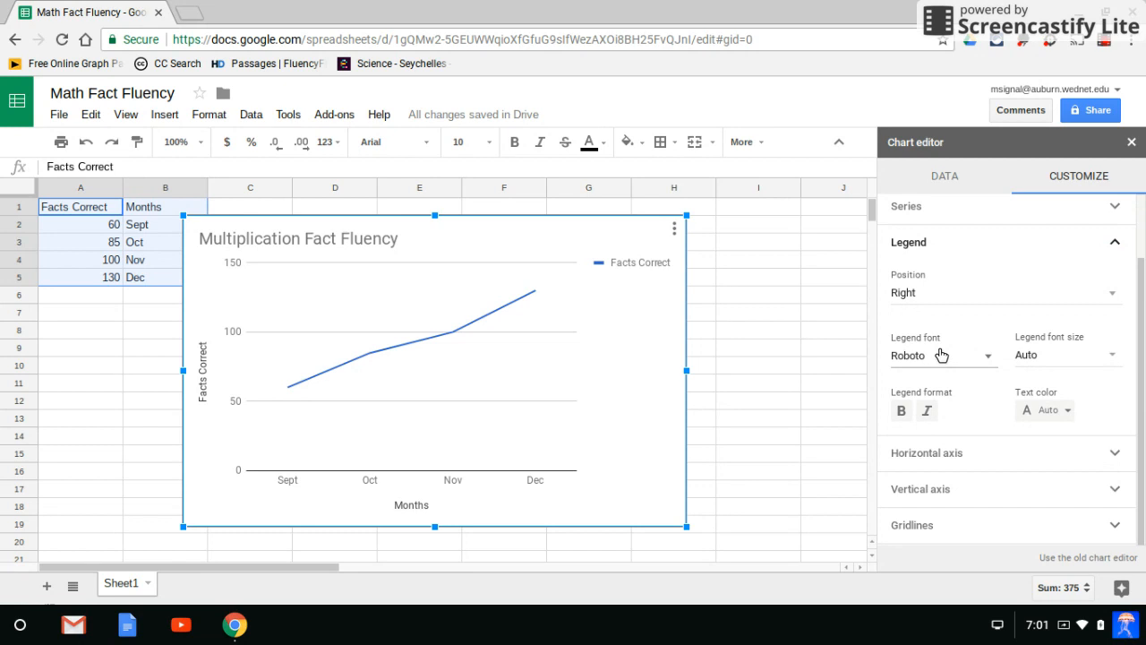
left_click(1111, 295)
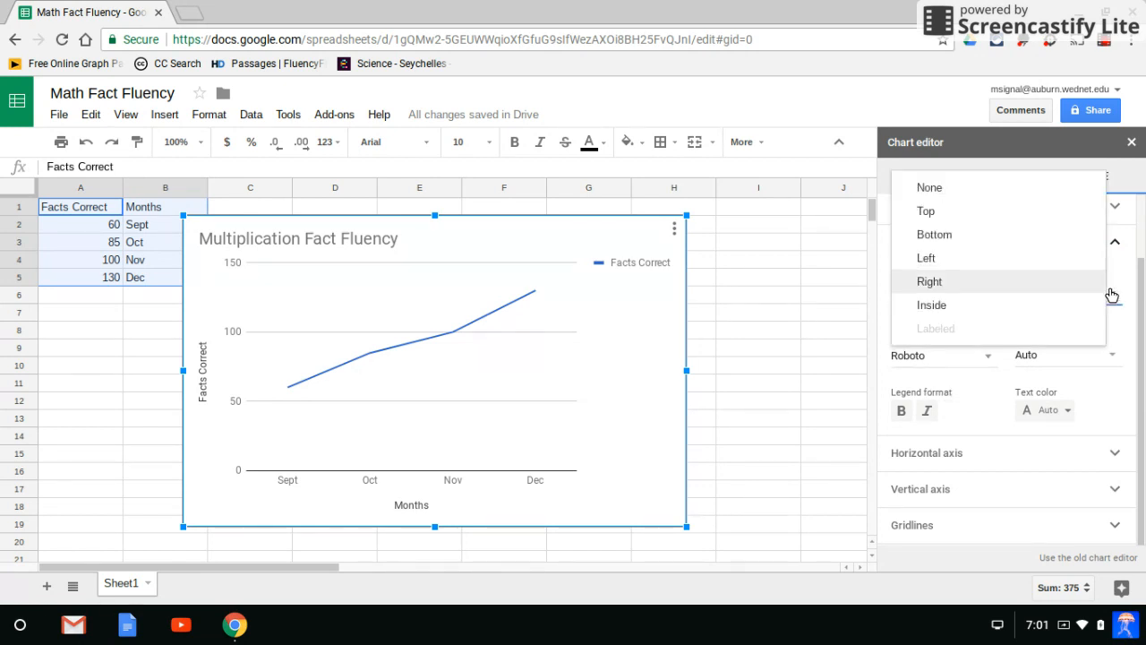
left_click(949, 186)
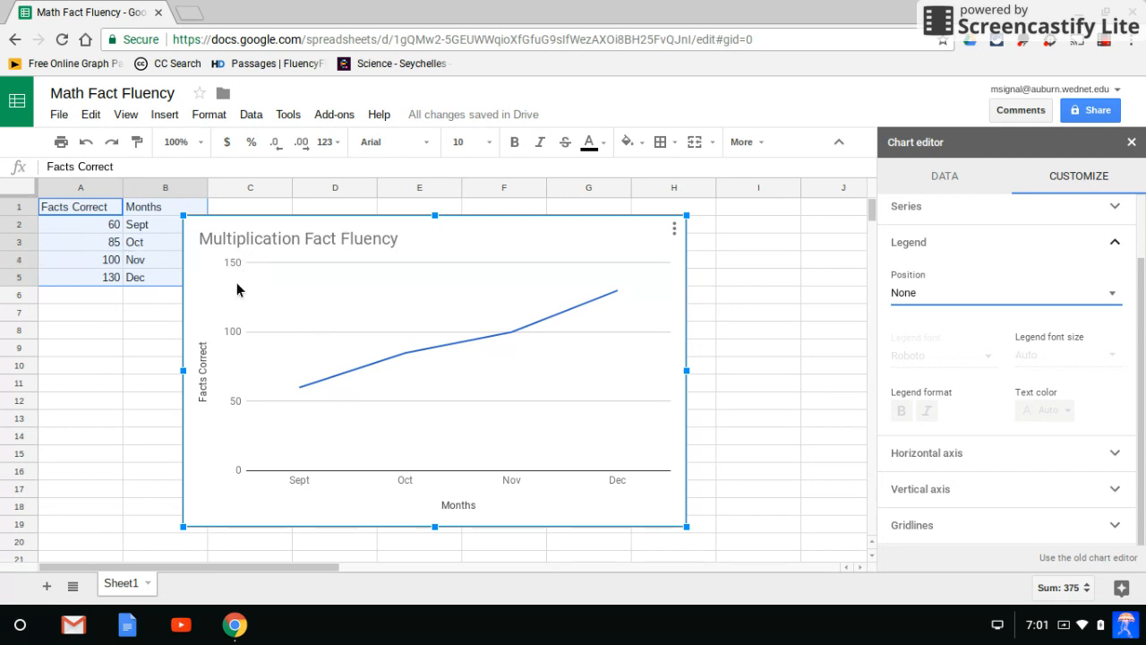
Move the Multiplication Fact Fluency chart to its own sheet and leave the chart editor closed.
left_click(674, 234)
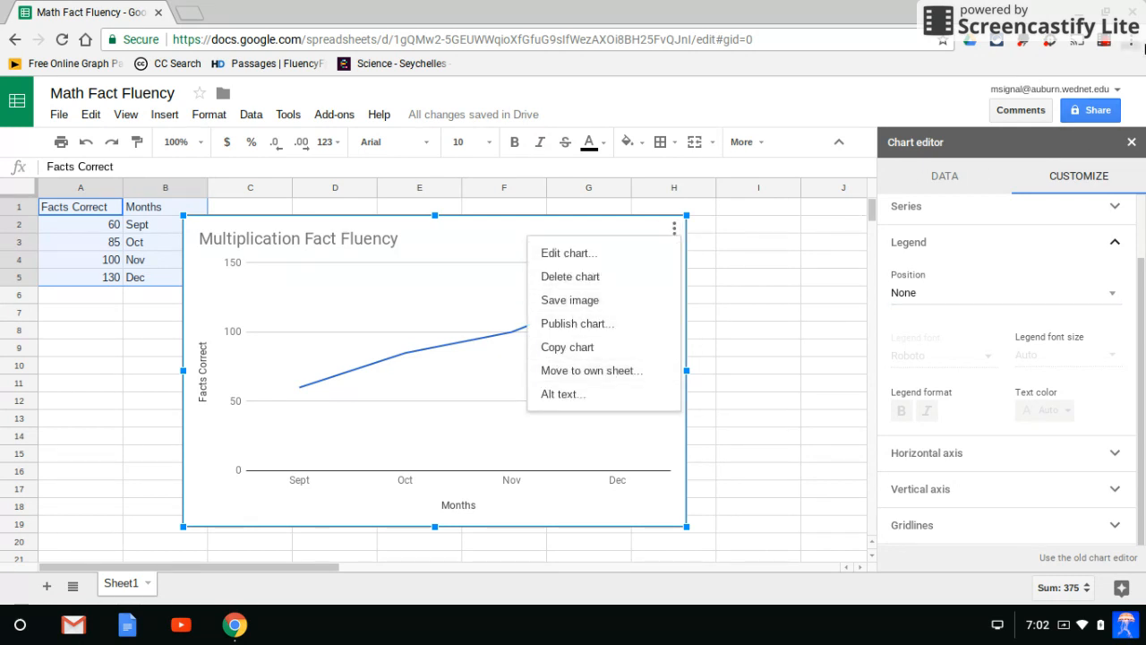
left_click(1131, 41)
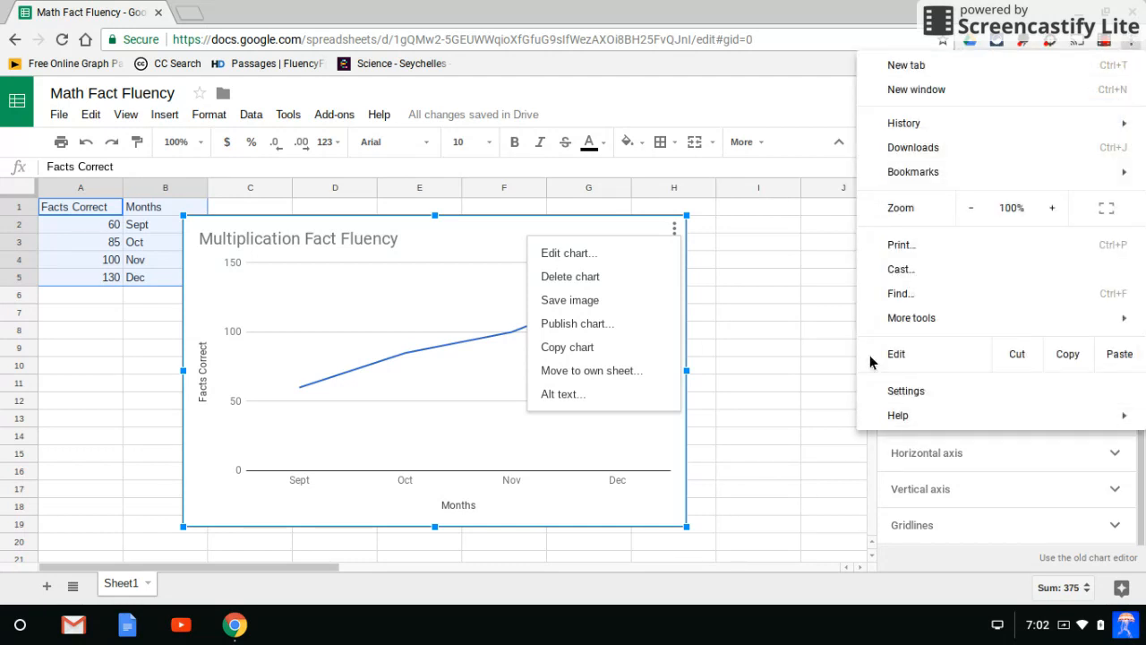
left_click(811, 99)
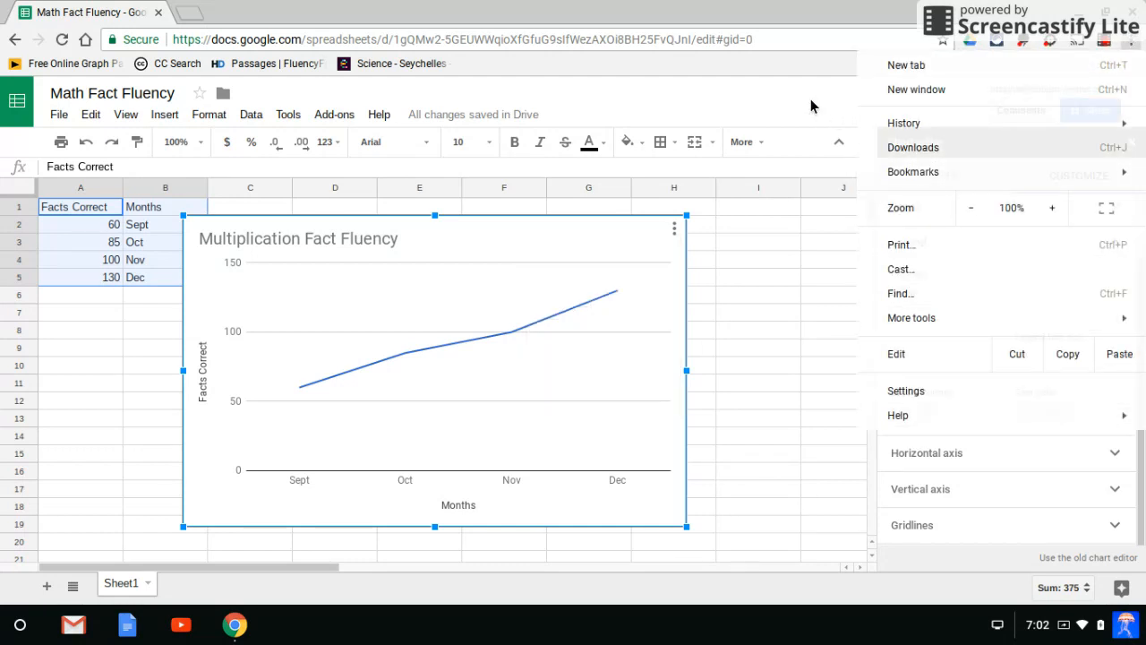
left_click(675, 232)
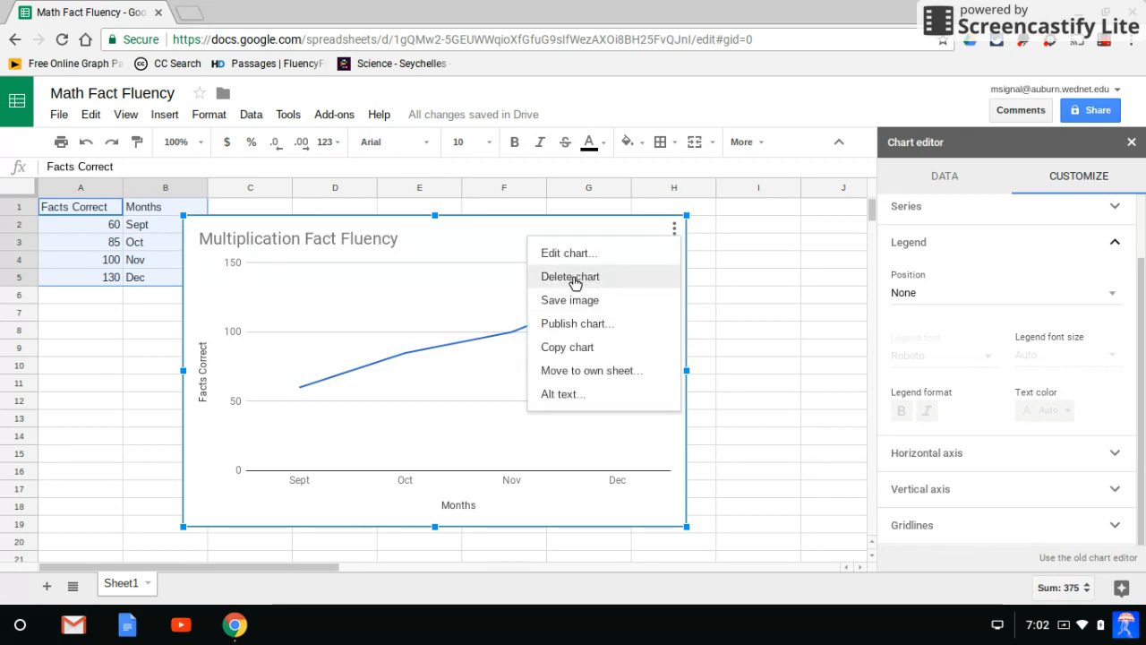
left_click(570, 370)
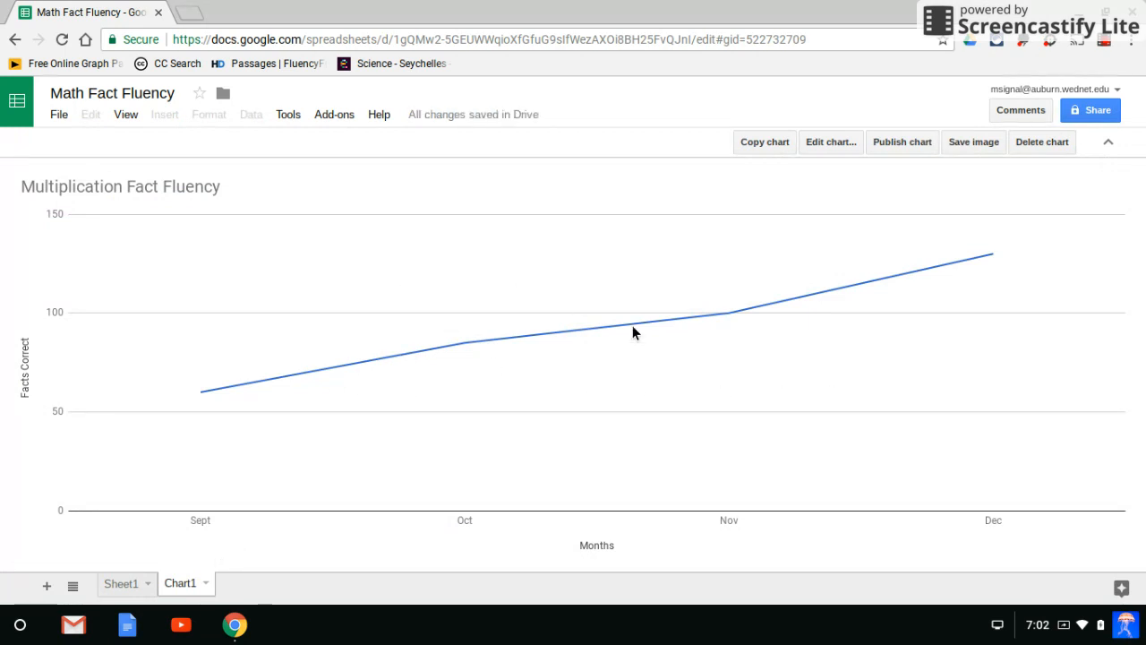
double_click(306, 280)
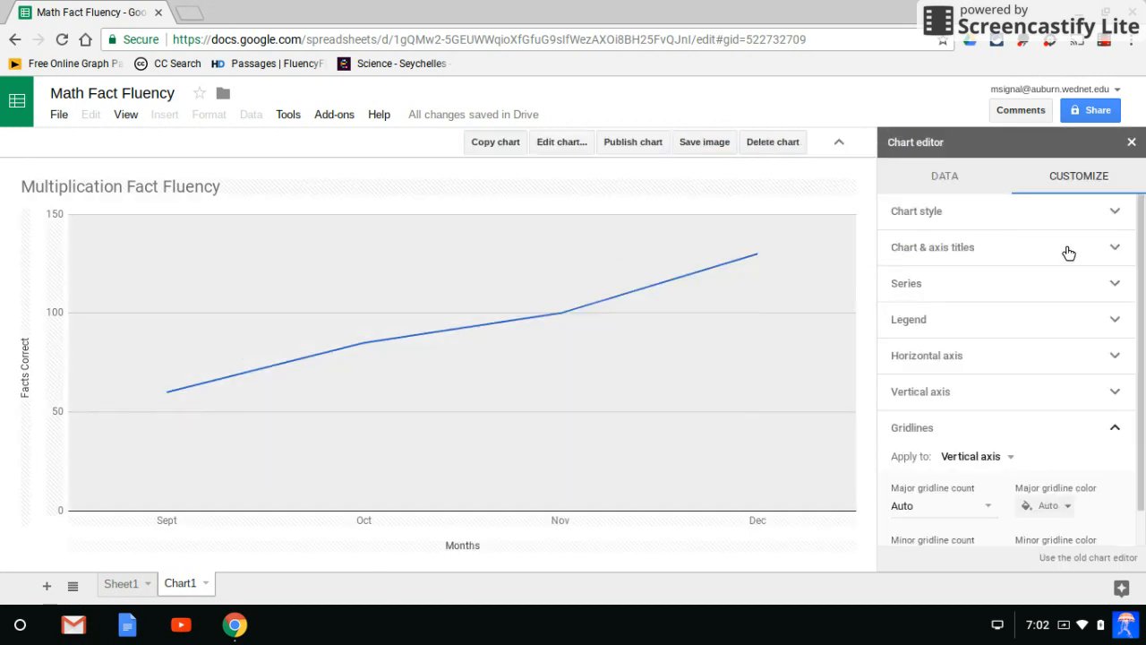
left_click(1131, 144)
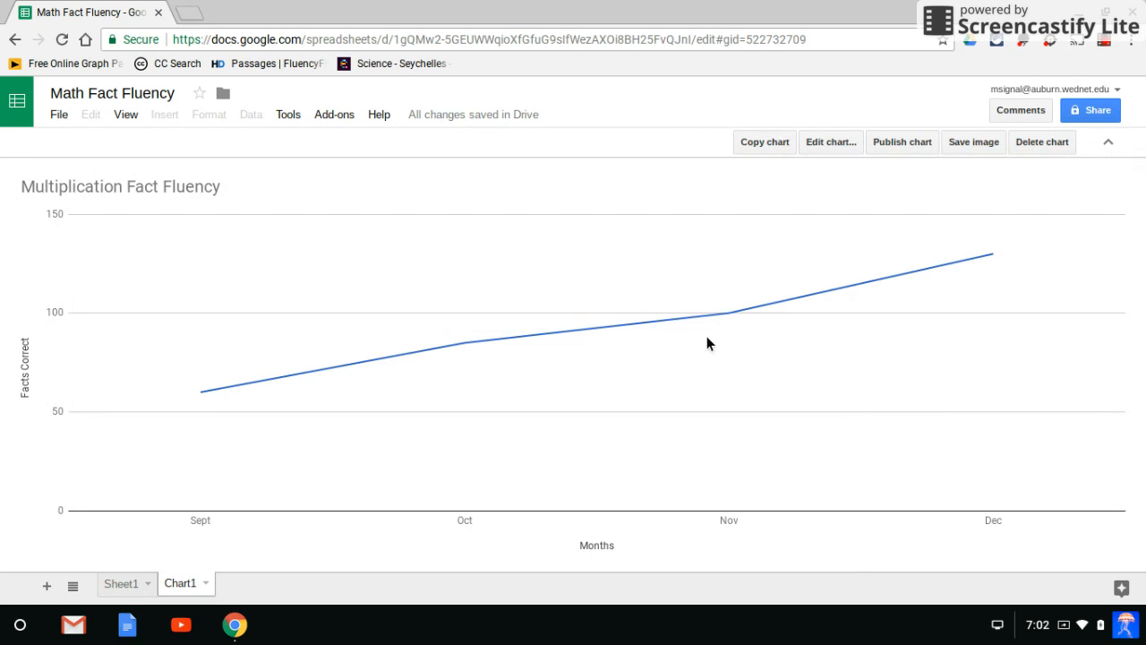
View the data on Sheet1, and return to the chart on its own sheet.
left_click(114, 584)
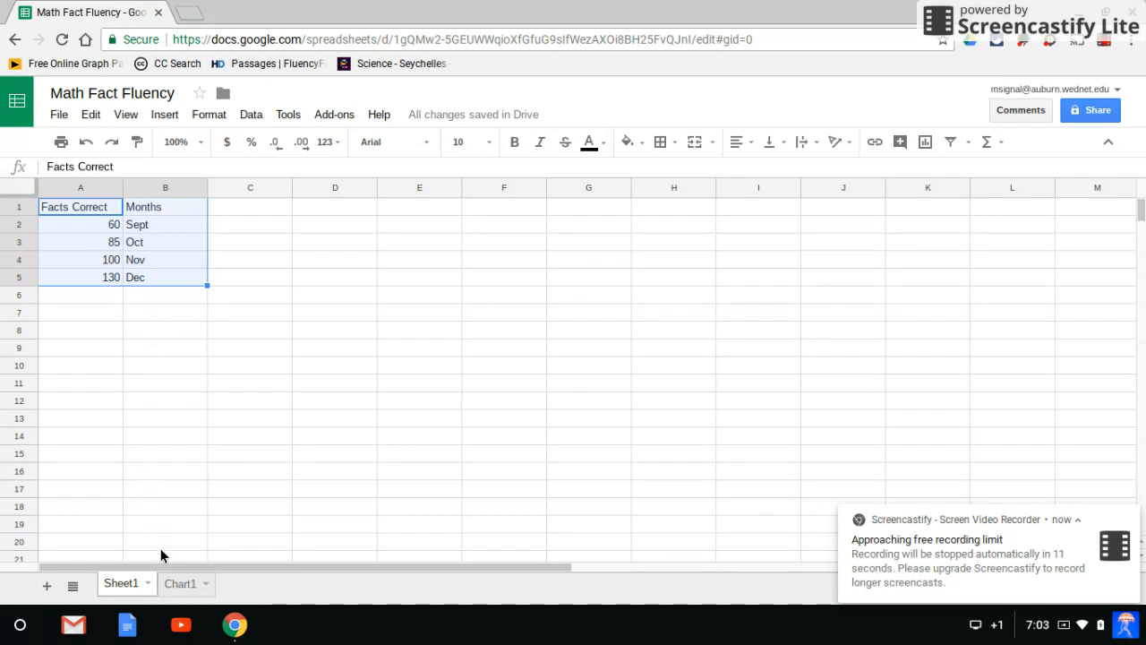
left_click(181, 587)
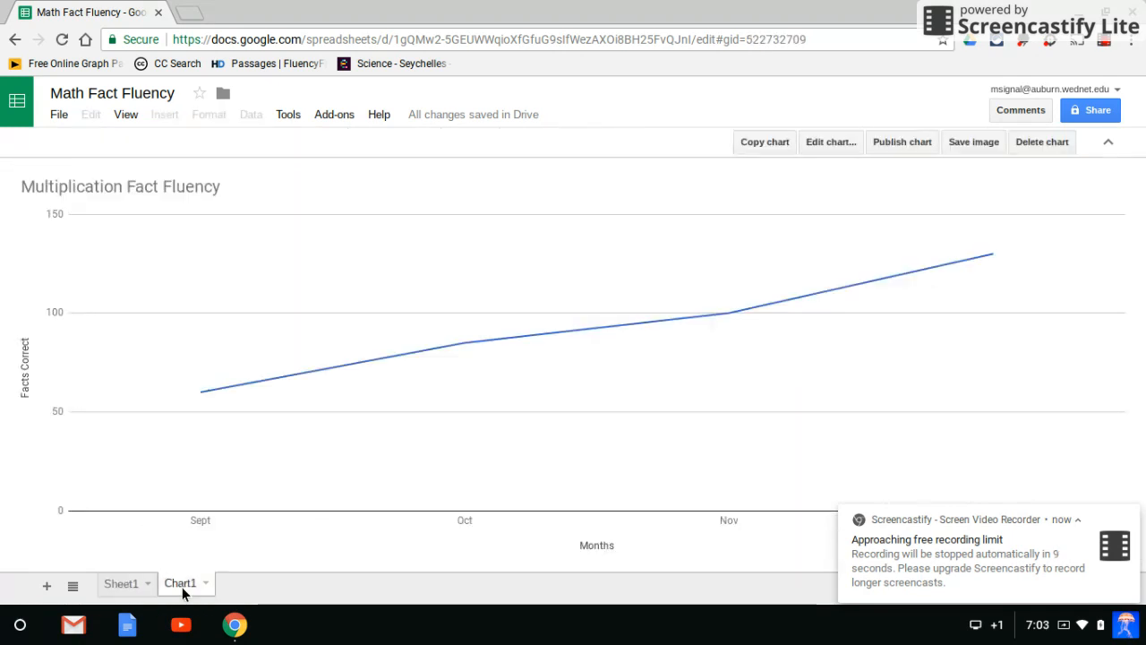